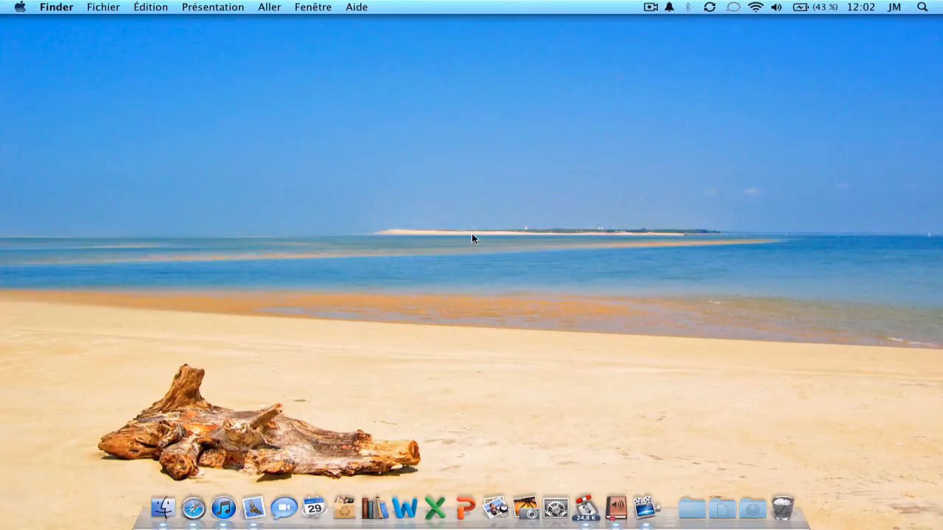
# - In Safari, download the MenuMeters 1.5 compressed disk image, clear the finished downloads from the list, and close the browser window
pyautogui.click(194, 512)
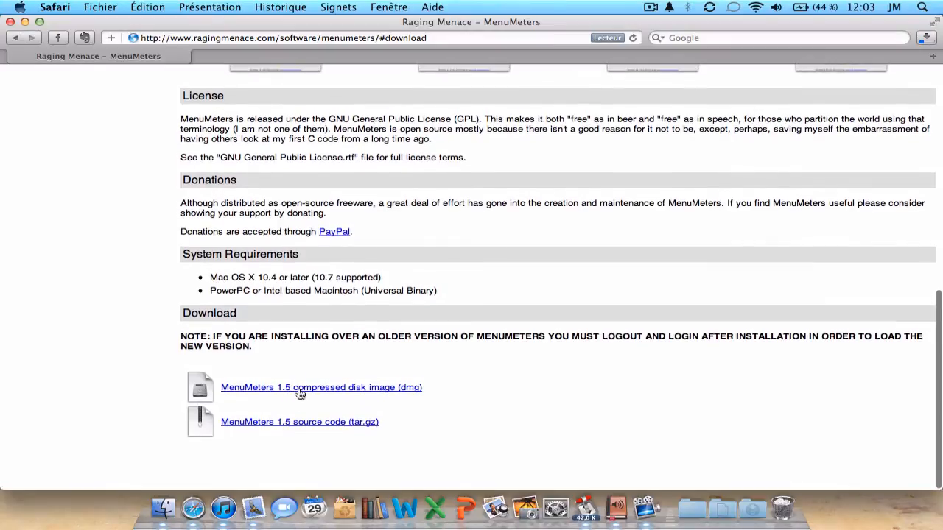
pyautogui.click(389, 392)
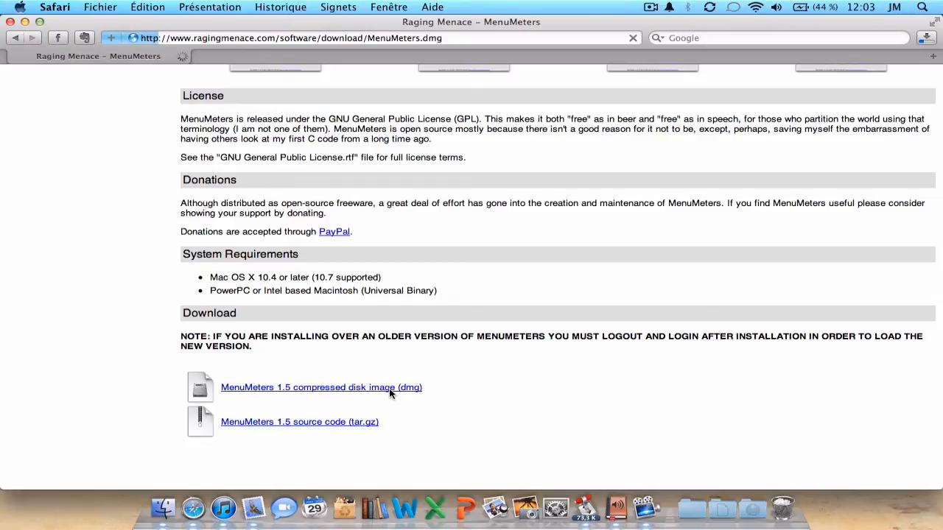
pyautogui.click(930, 35)
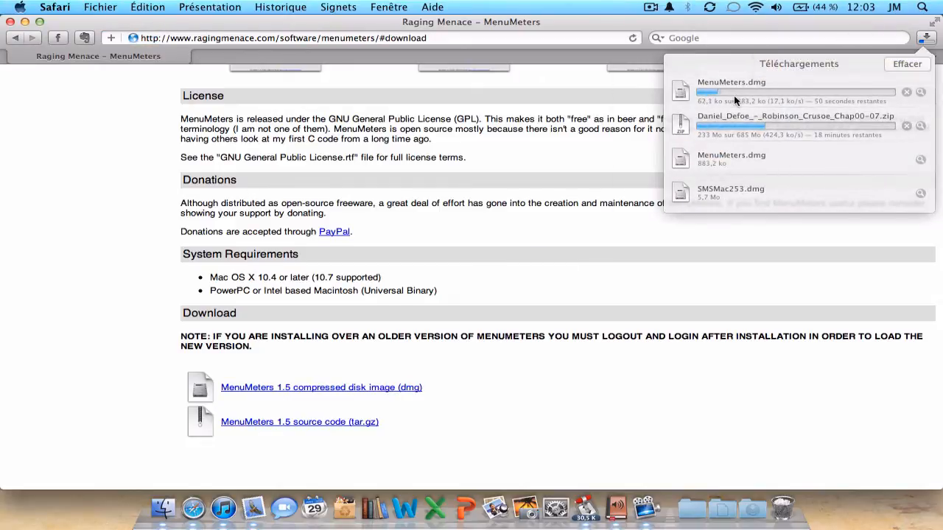
pyautogui.click(900, 64)
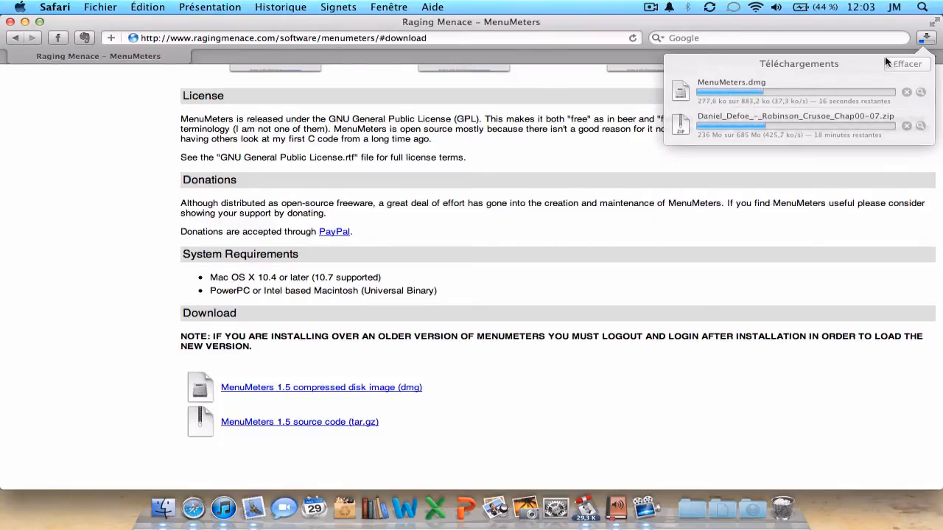
pyautogui.click(929, 39)
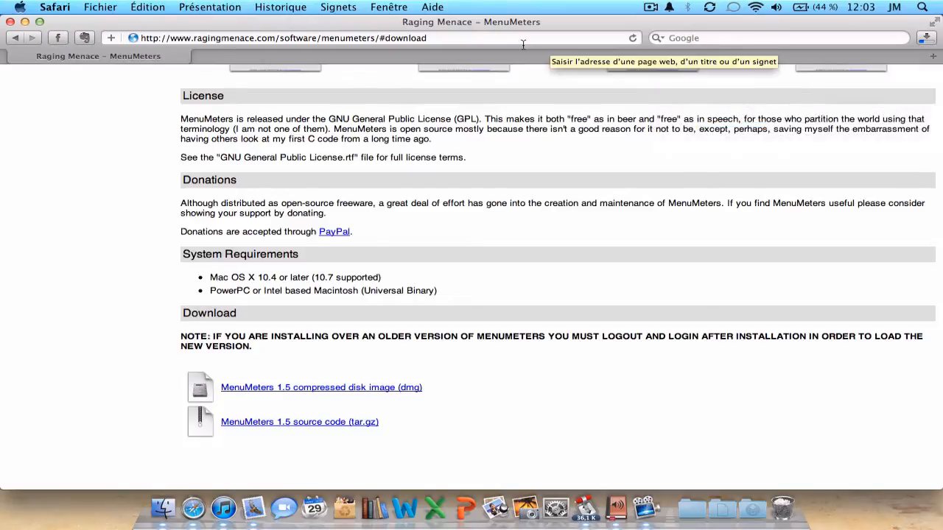
pyautogui.click(10, 22)
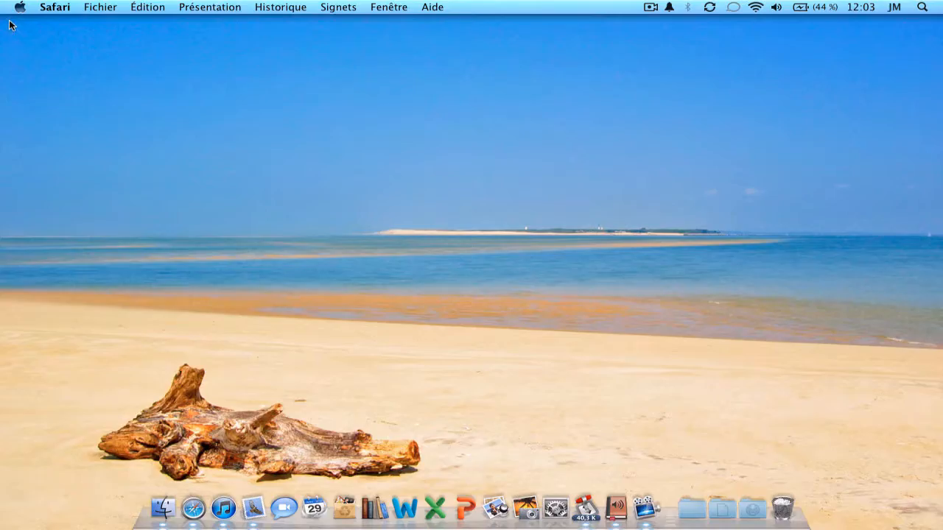
# - In Finder, go to the Bureau folder and open MenuMeters.dmg
pyautogui.click(83, 219)
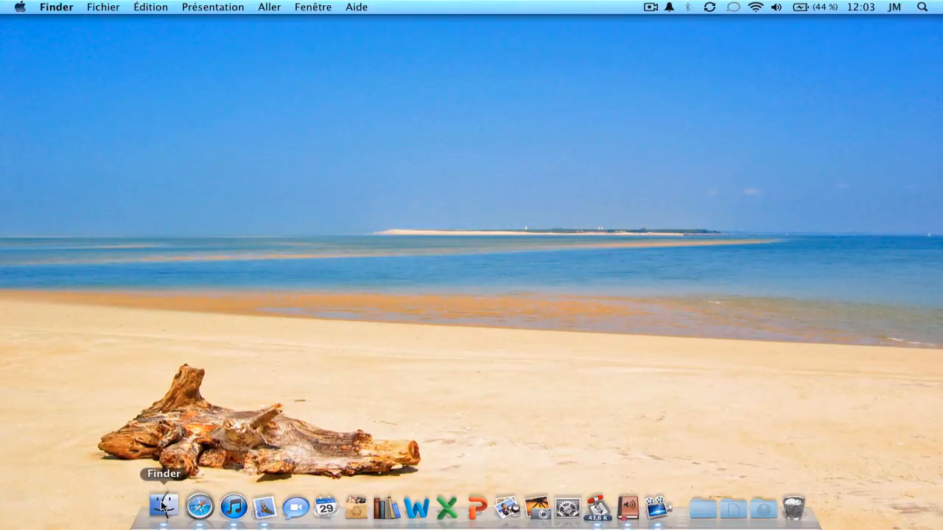
pyautogui.click(162, 505)
pyautogui.click(112, 169)
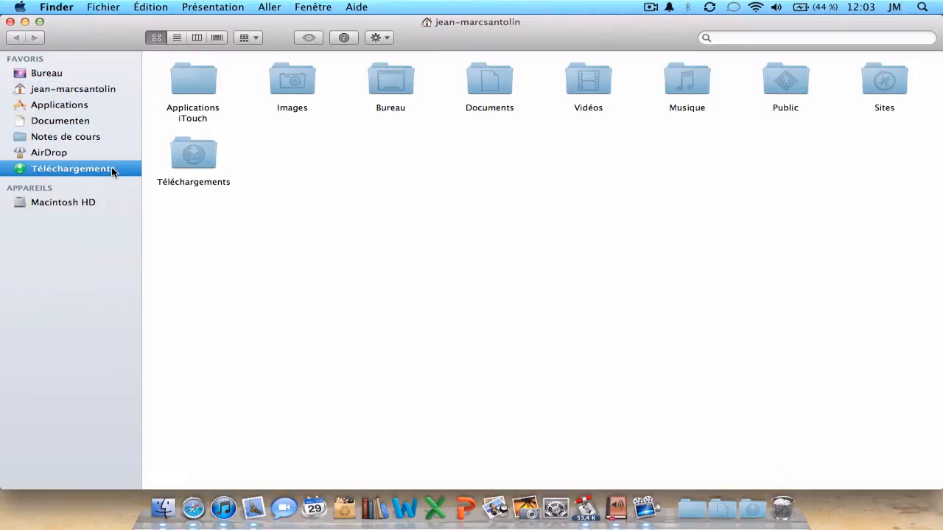
pyautogui.moveTo(404, 312); pyautogui.dragTo(71, 74)
pyautogui.click(72, 75)
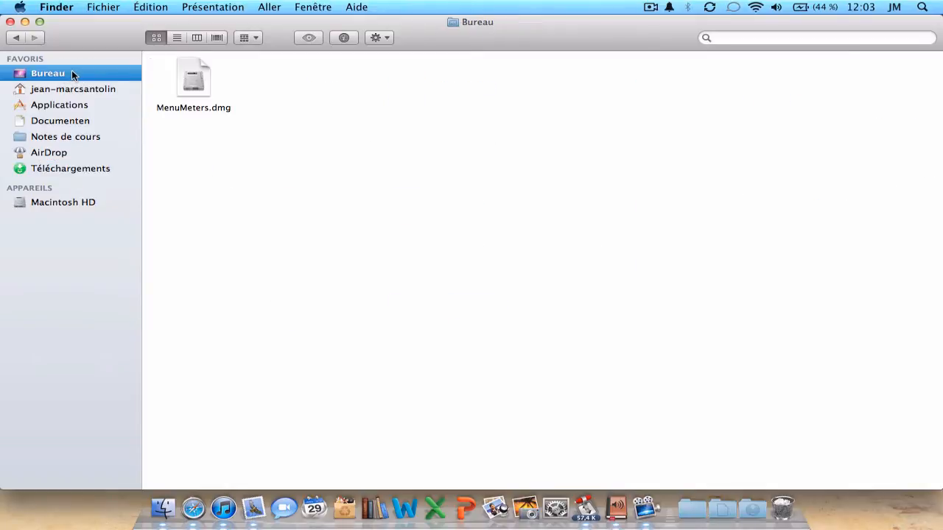
pyautogui.doubleClick(199, 85)
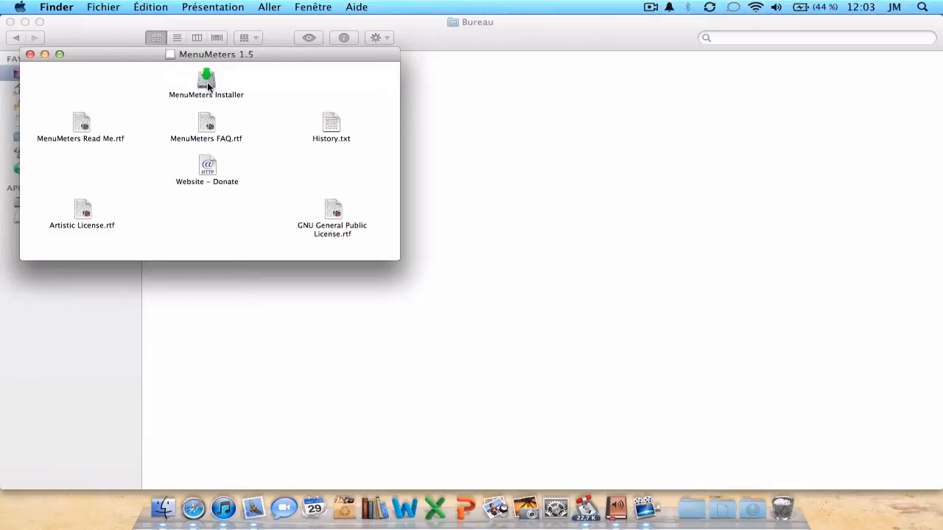
# - Launch MenuMeters Installer from the disk image, allow it to open, and quit it without updating or reinstalling
pyautogui.click(207, 82)
pyautogui.doubleClick(206, 78)
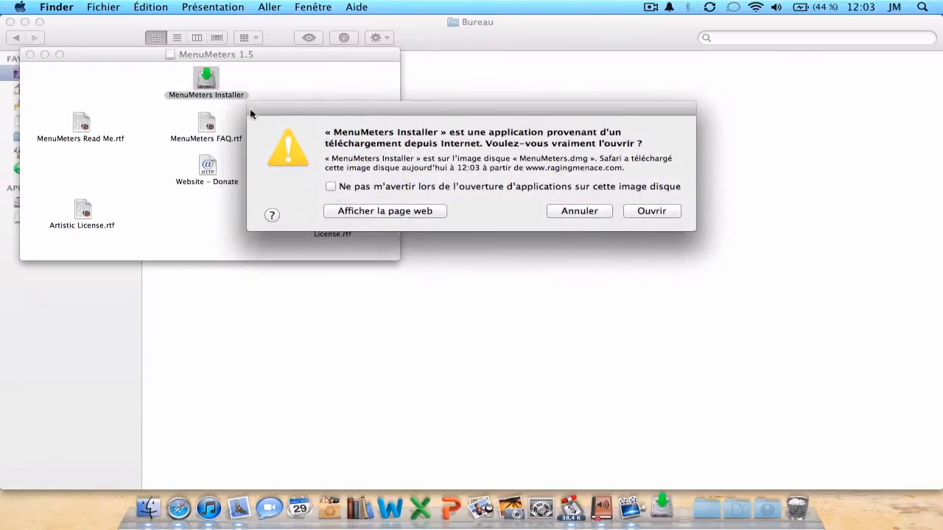
pyautogui.click(645, 215)
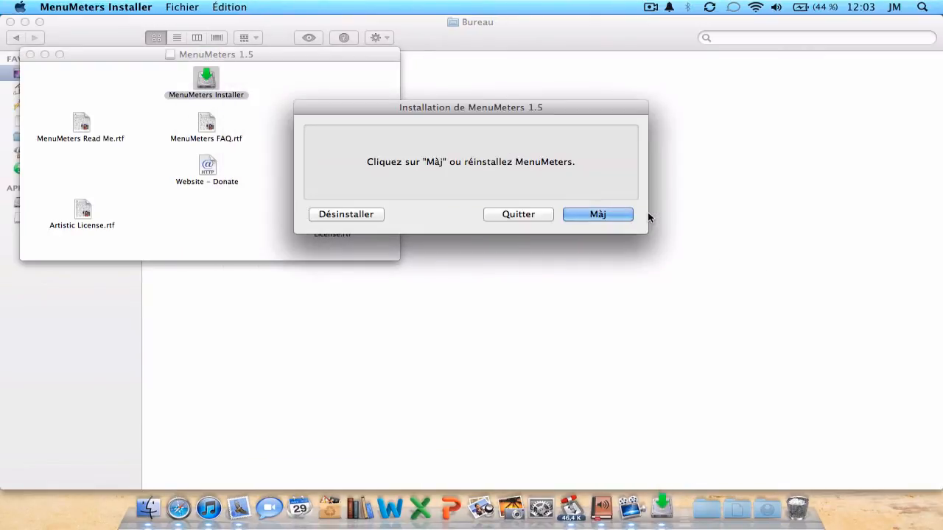
pyautogui.click(518, 214)
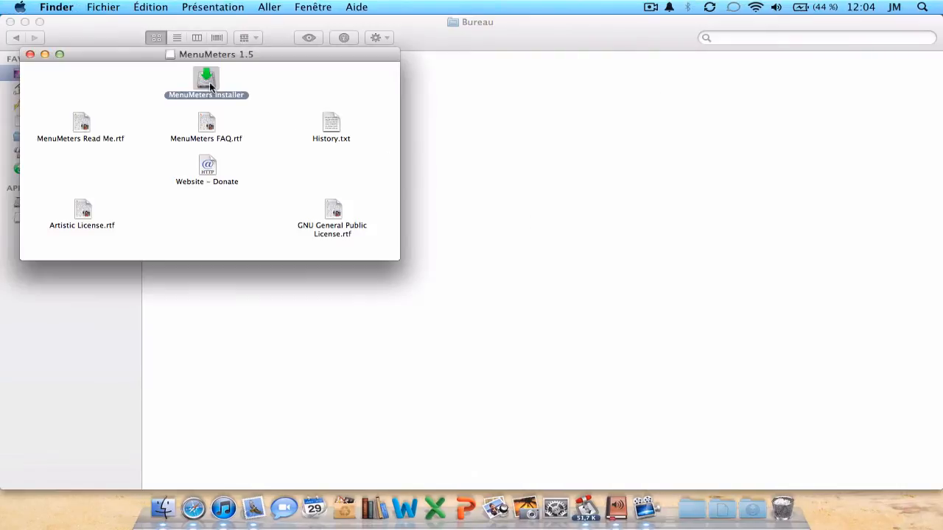
# - Copy MenuMeters Installer to the Bureau folder, move MenuMeters.dmg to the trash, and close both Finder windows
pyautogui.moveTo(205, 75); pyautogui.dragTo(497, 135)
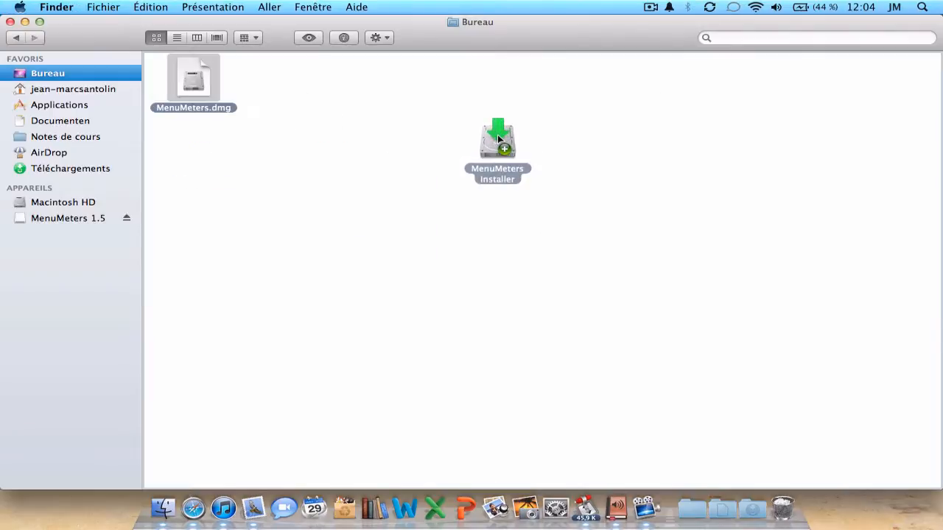
pyautogui.click(297, 73)
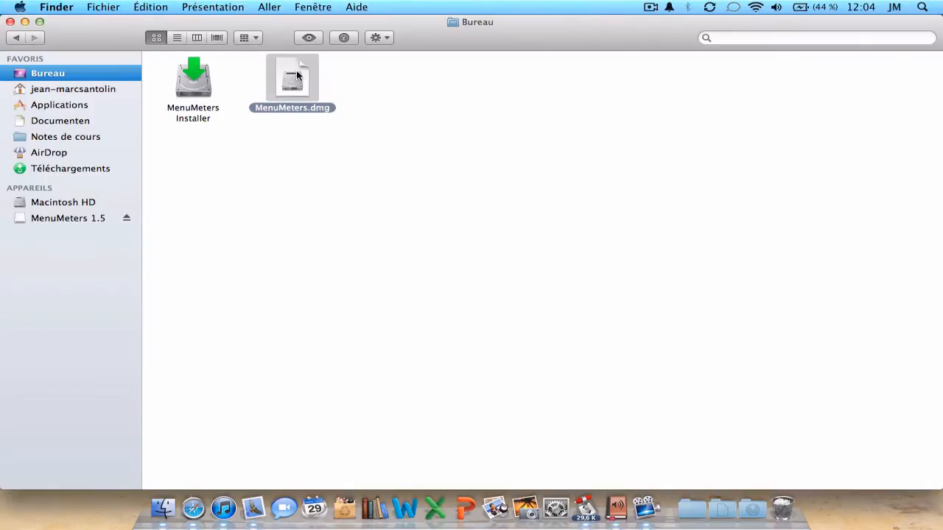
pyautogui.press('super+BackSpace')
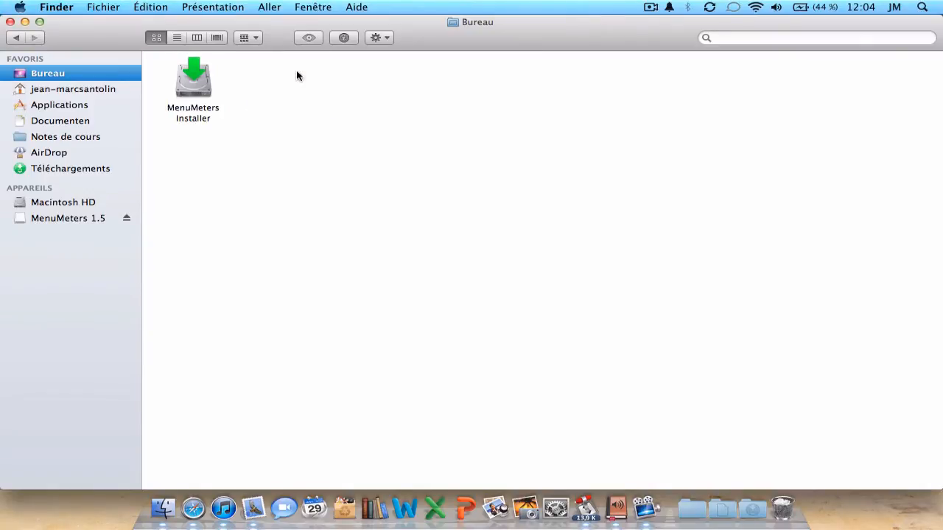
pyautogui.click(10, 22)
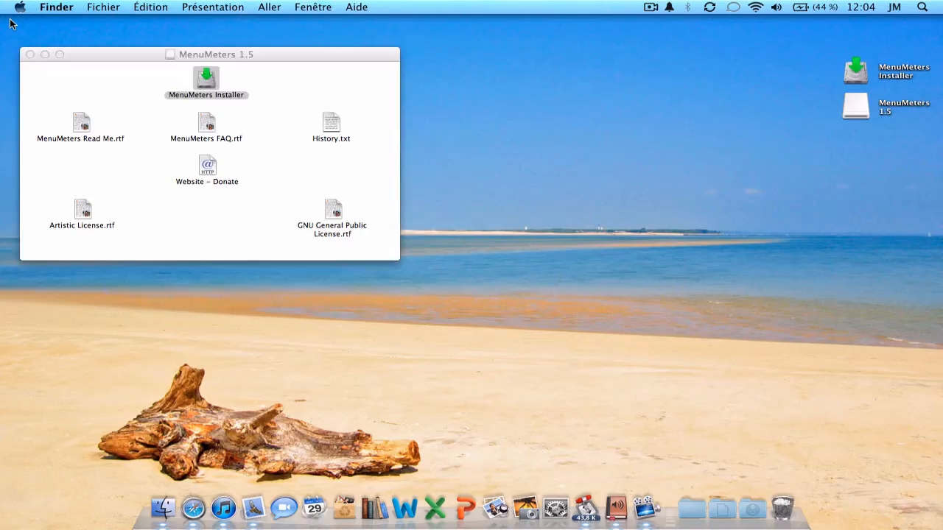
pyautogui.click(30, 54)
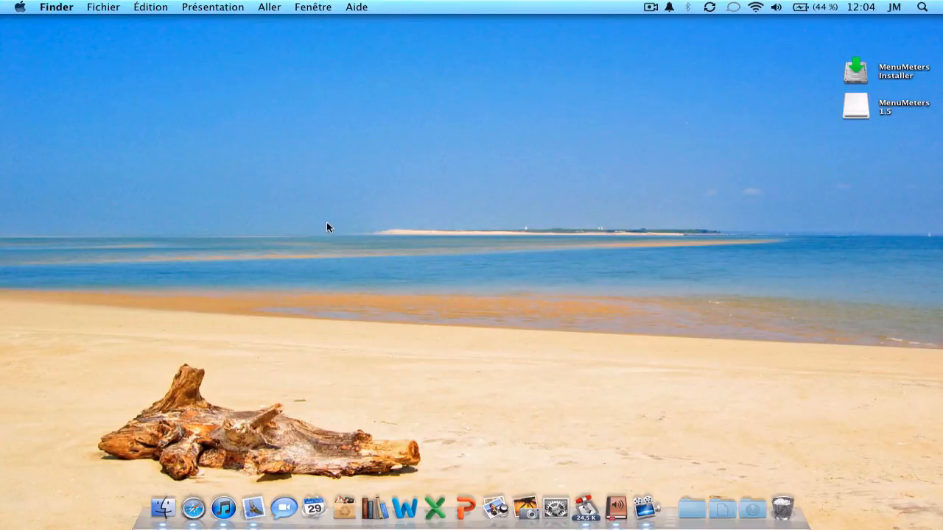
# - Open the MenuMeters pane in Préférences Système and move its window clear of the desktop icons
pyautogui.click(557, 507)
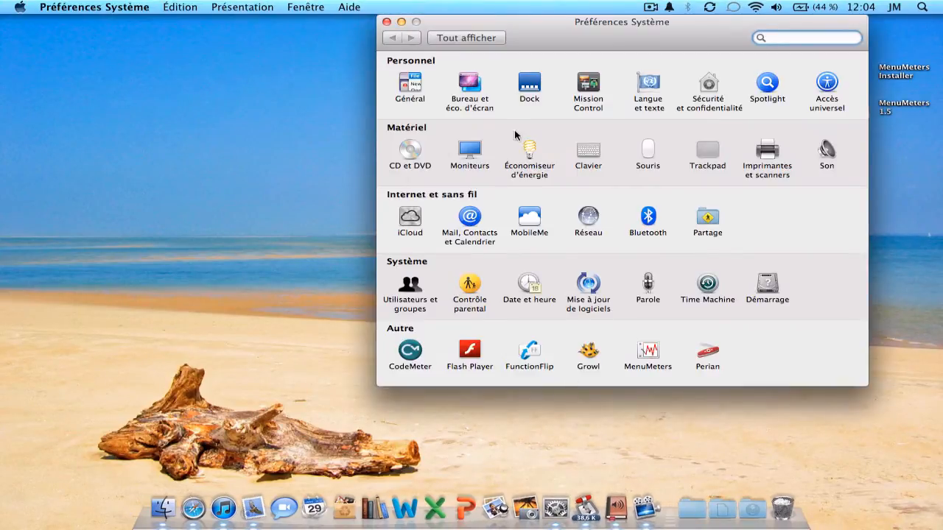
pyautogui.click(651, 354)
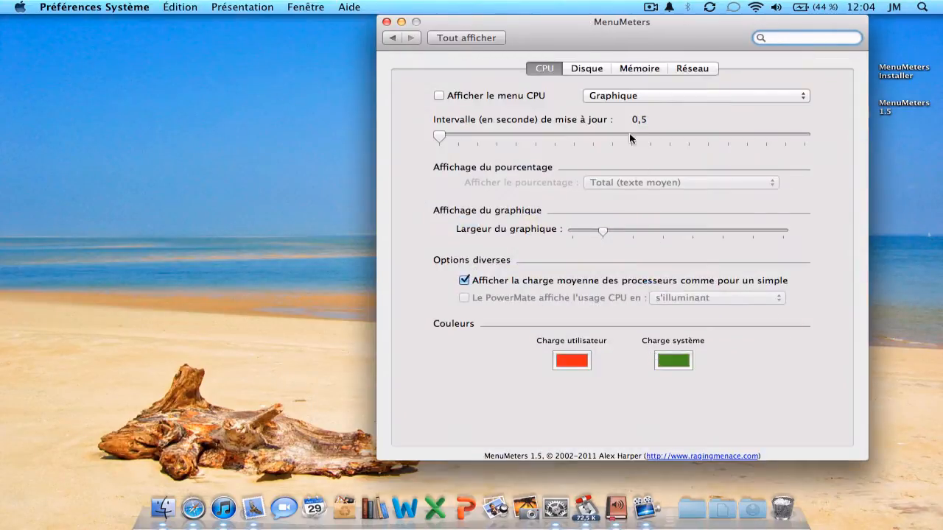
pyautogui.moveTo(617, 26); pyautogui.dragTo(483, 25)
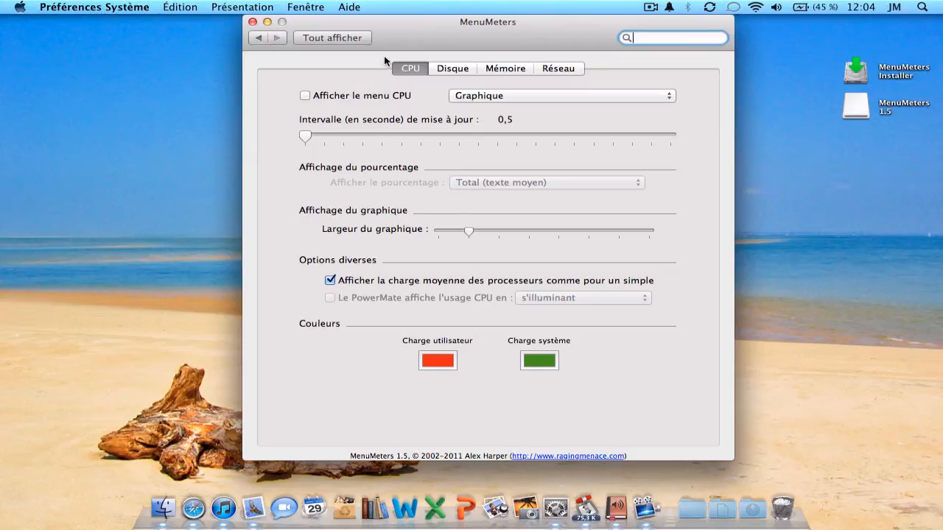
# - Show the CPU menu in the menu bar, try Pourcentage and Graphique & Pourcentage, and set its display to Thermomètre
pyautogui.click(304, 96)
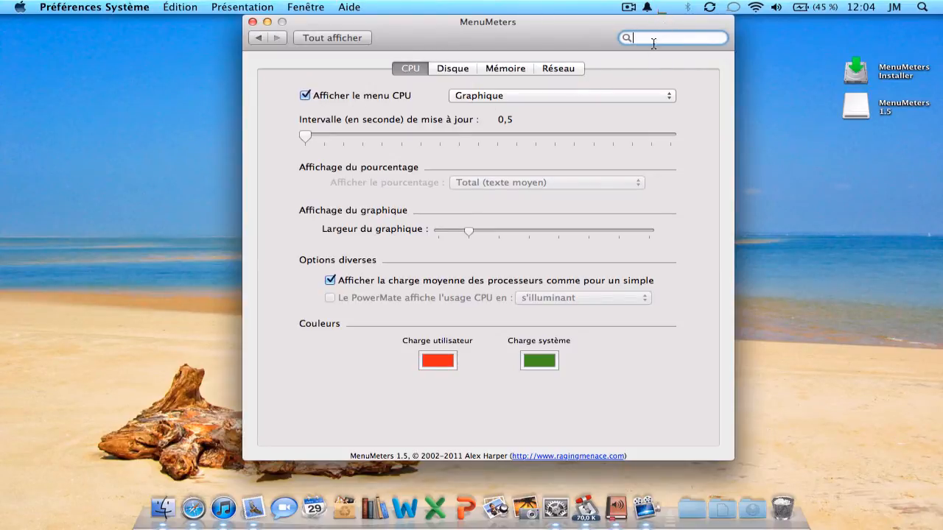
pyautogui.click(672, 97)
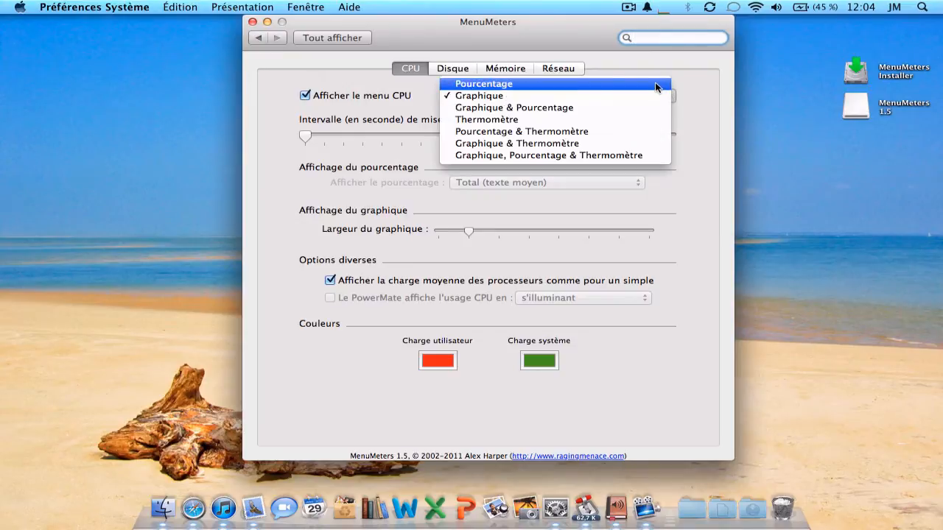
pyautogui.click(655, 82)
pyautogui.click(667, 99)
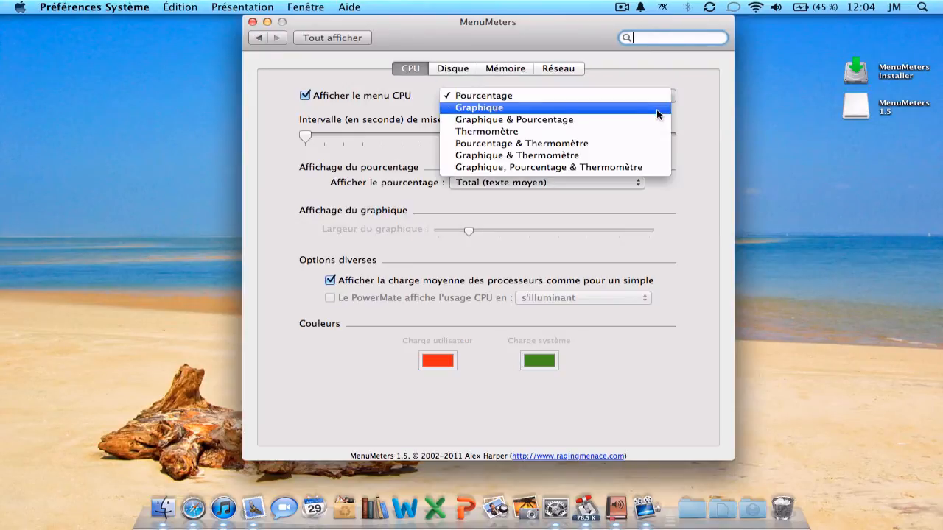
pyautogui.click(648, 120)
pyautogui.click(649, 99)
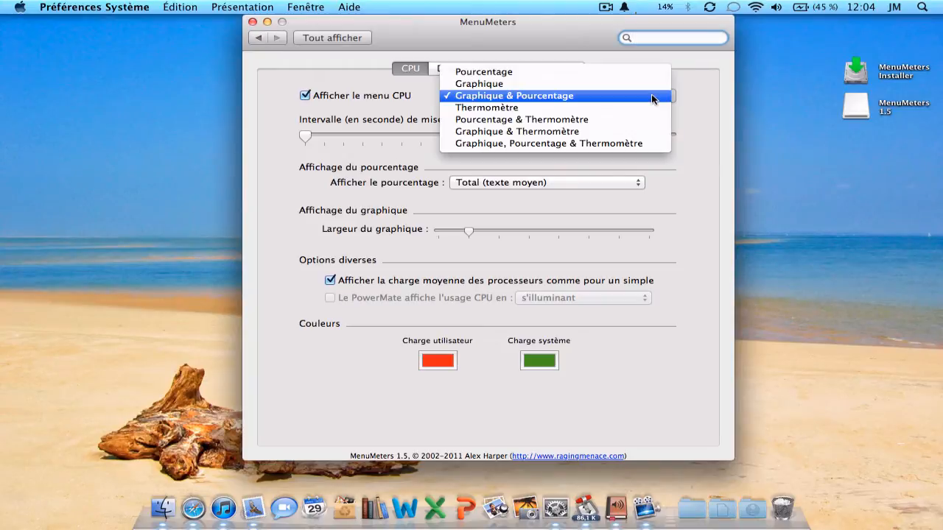
pyautogui.click(649, 108)
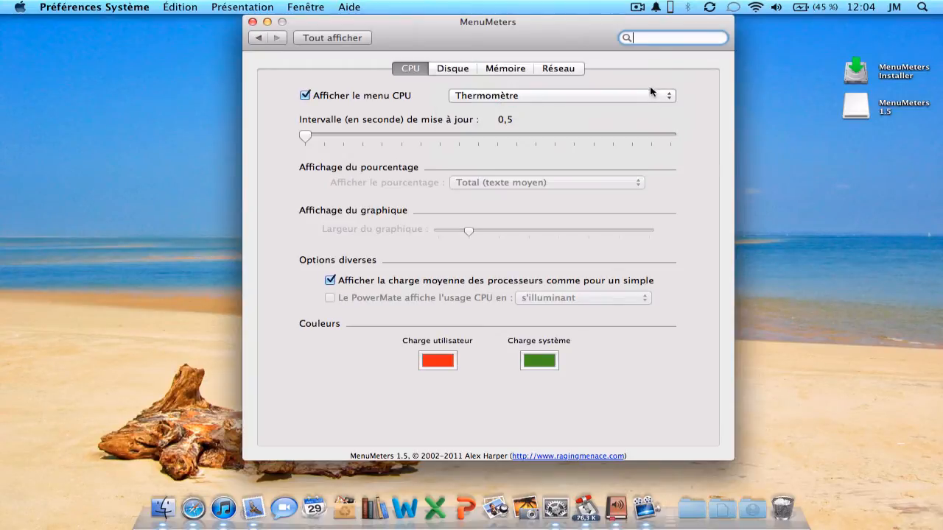
pyautogui.click(652, 96)
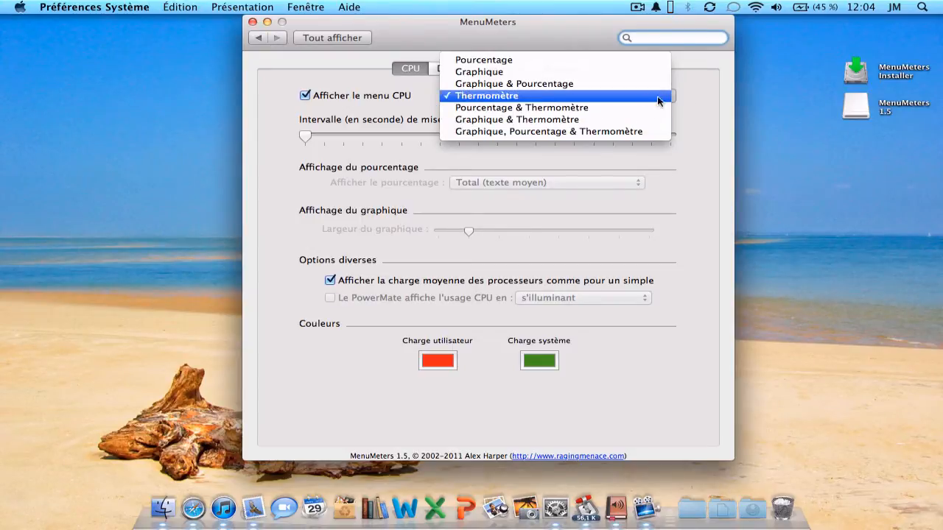
pyautogui.click(642, 95)
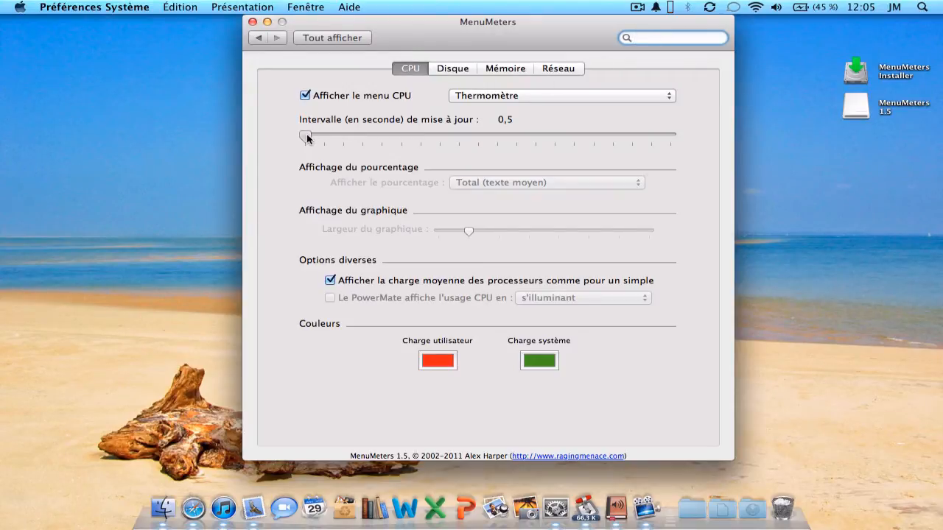
# - Try longer CPU update intervals and return the interval to 0,5 seconds
pyautogui.moveTo(308, 138); pyautogui.dragTo(525, 153)
pyautogui.moveTo(534, 137); pyautogui.dragTo(344, 126)
pyautogui.moveTo(342, 138); pyautogui.dragTo(324, 138)
pyautogui.moveTo(311, 136); pyautogui.dragTo(302, 136)
# - Compare the CPU display with and without the averaged processor load, leaving the averaging option disabled
pyautogui.click(330, 280)
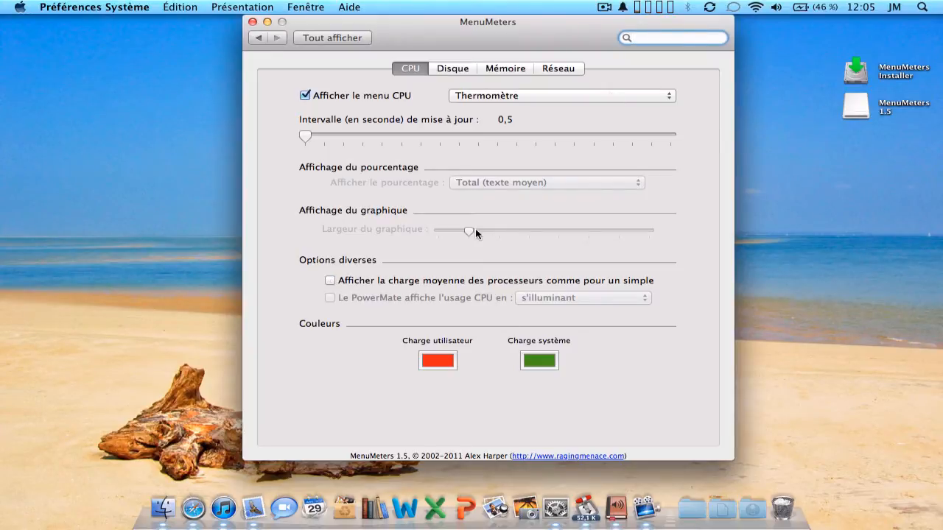
pyautogui.click(330, 280)
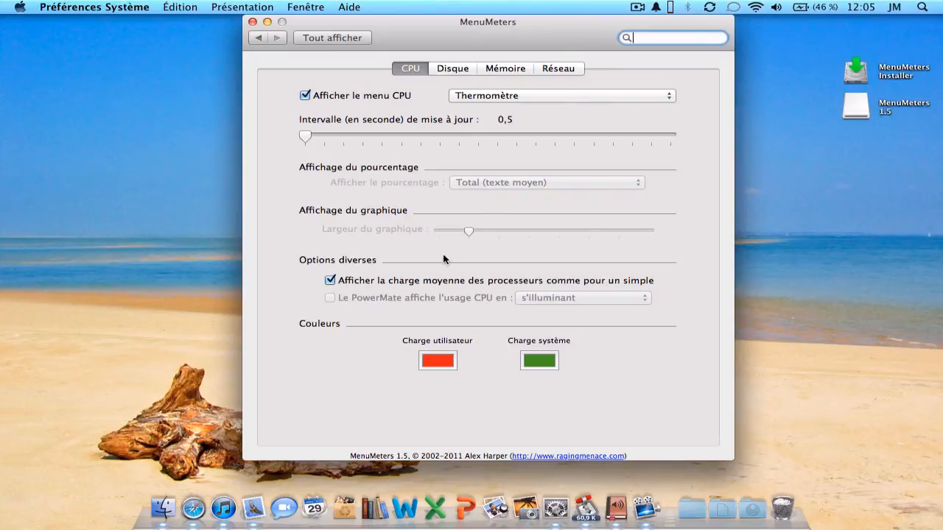
pyautogui.click(336, 281)
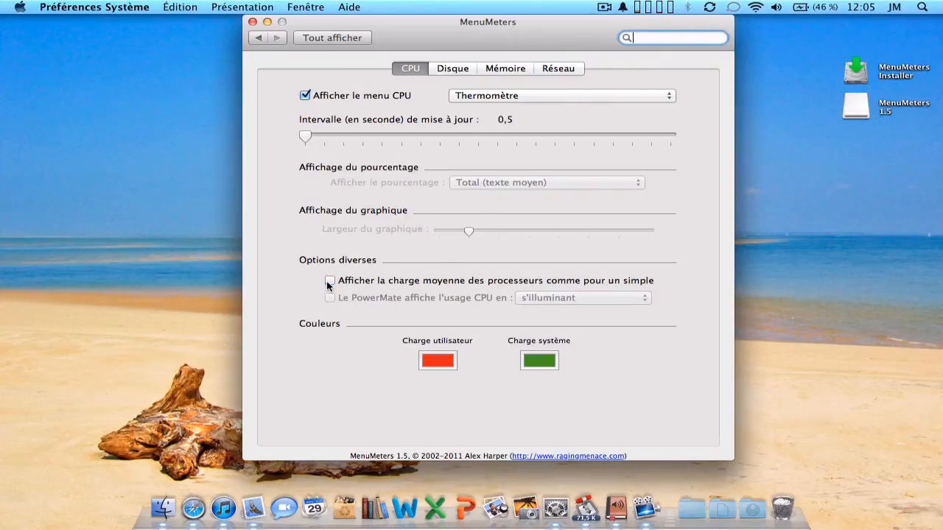
# - Examine the processor, uptime, task and average load details in the CPU meter's menu, and close it
pyautogui.click(662, 13)
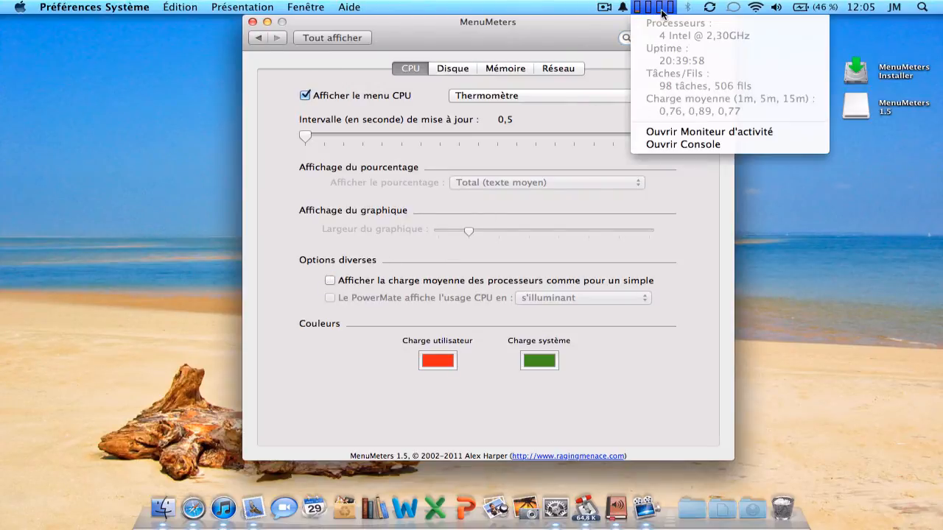
pyautogui.click(662, 13)
pyautogui.click(661, 14)
pyautogui.click(665, 6)
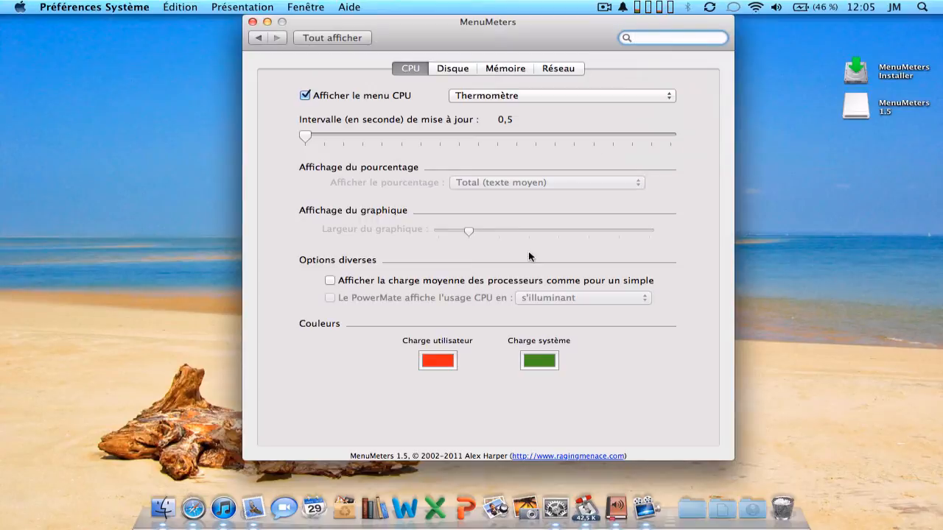
# - View the colour choices for Charge utilisateur and close the colour picker without picking another colour
pyautogui.click(451, 363)
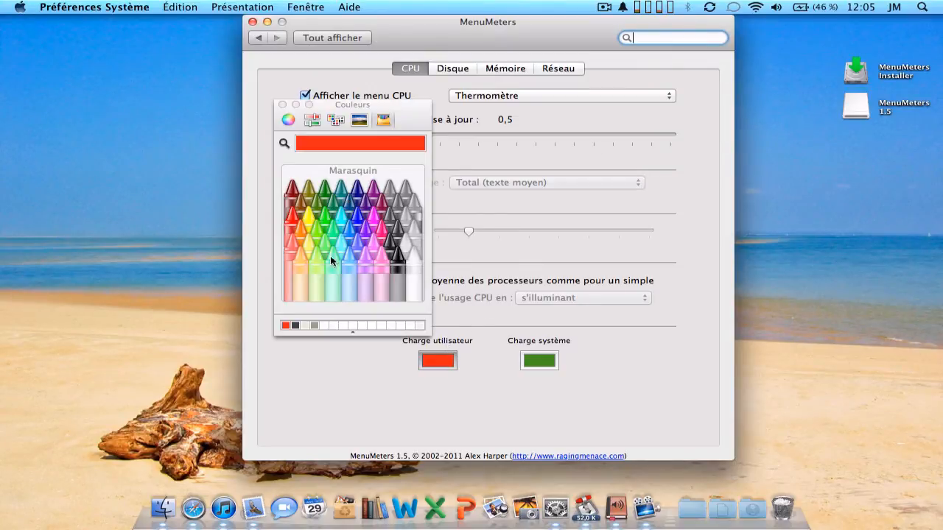
pyautogui.click(282, 104)
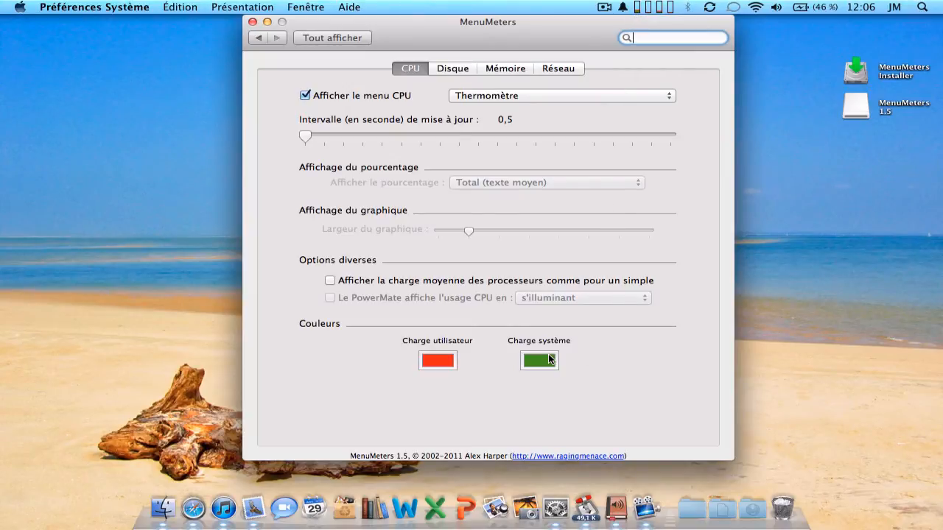
# - Enable the option that shows the processors' average load as a single one in the CPU settings
pyautogui.click(464, 70)
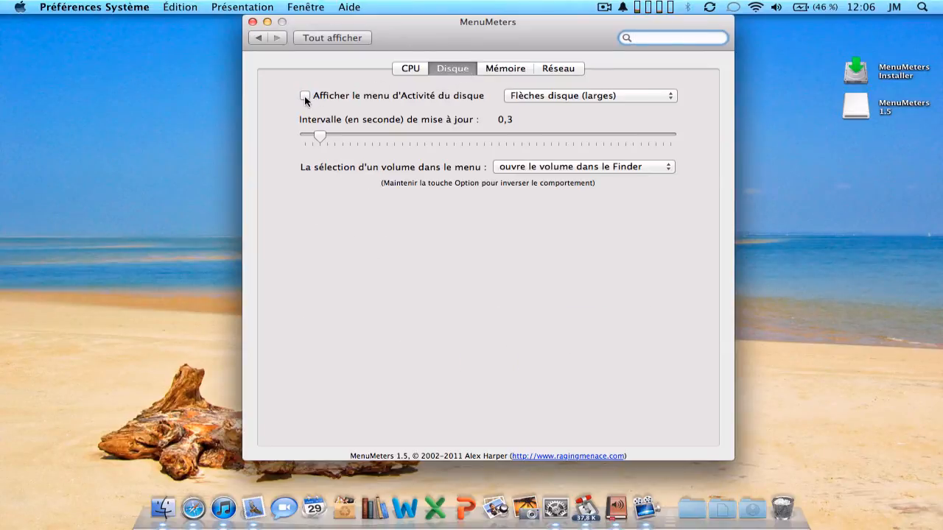
pyautogui.click(411, 69)
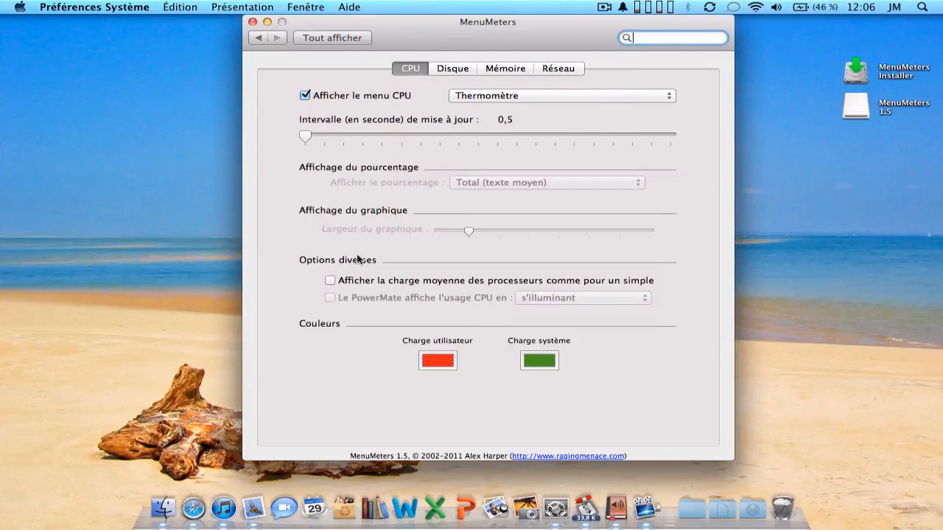
pyautogui.click(331, 281)
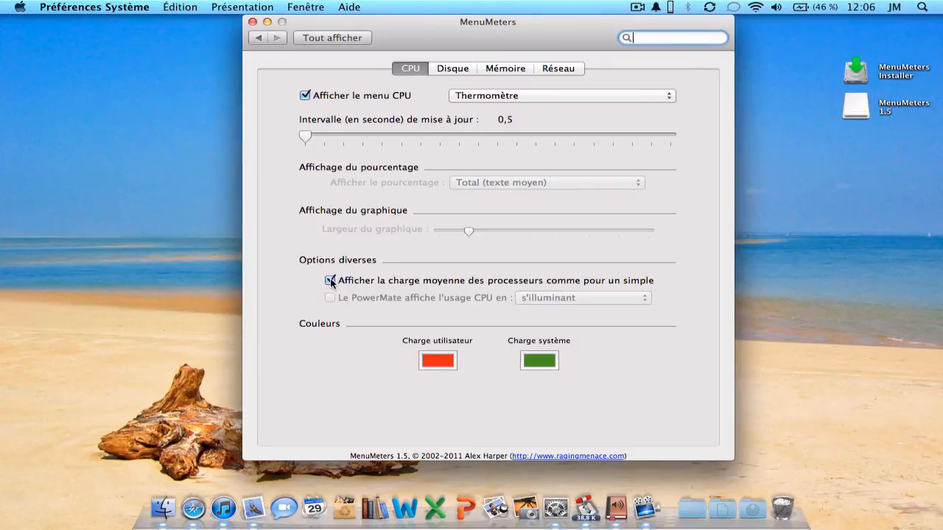
# - Show the disk activity meter in the menu bar with the Flèches de couleurs style
pyautogui.click(449, 68)
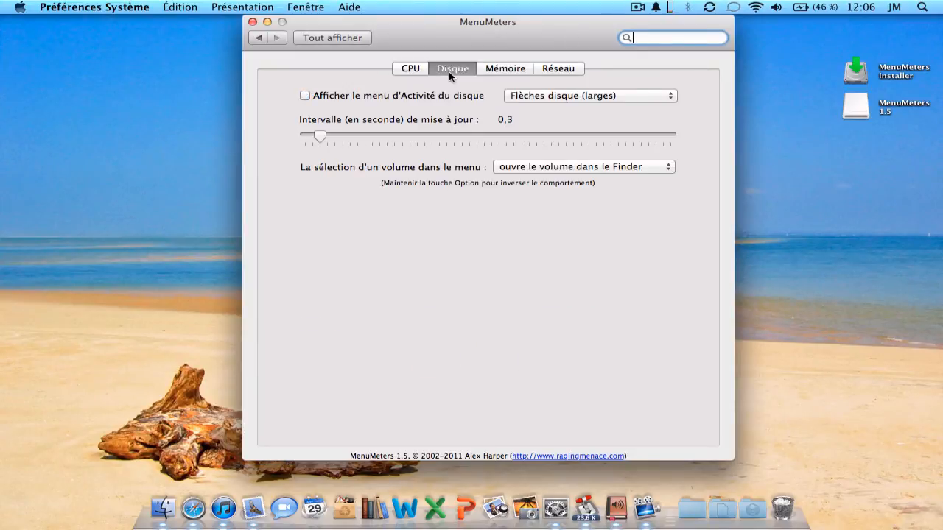
pyautogui.click(305, 97)
pyautogui.click(645, 96)
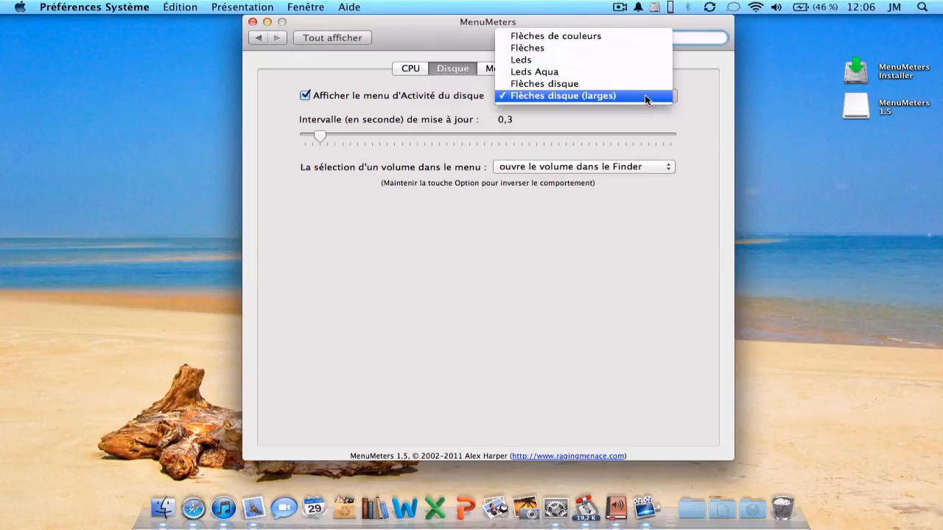
pyautogui.click(619, 38)
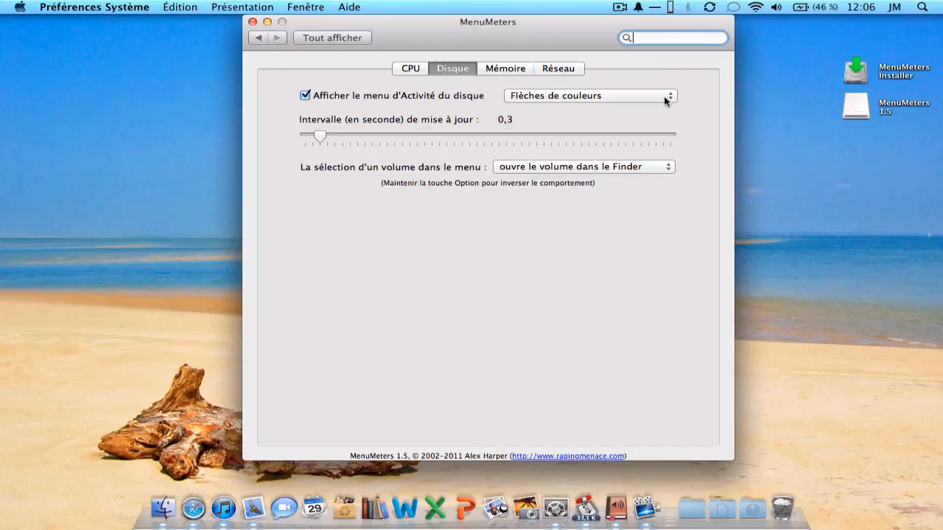
# - Try the Flèches, Leds and Leds Aqua styles for the disk meter, and settle on Flèches disque
pyautogui.click(664, 96)
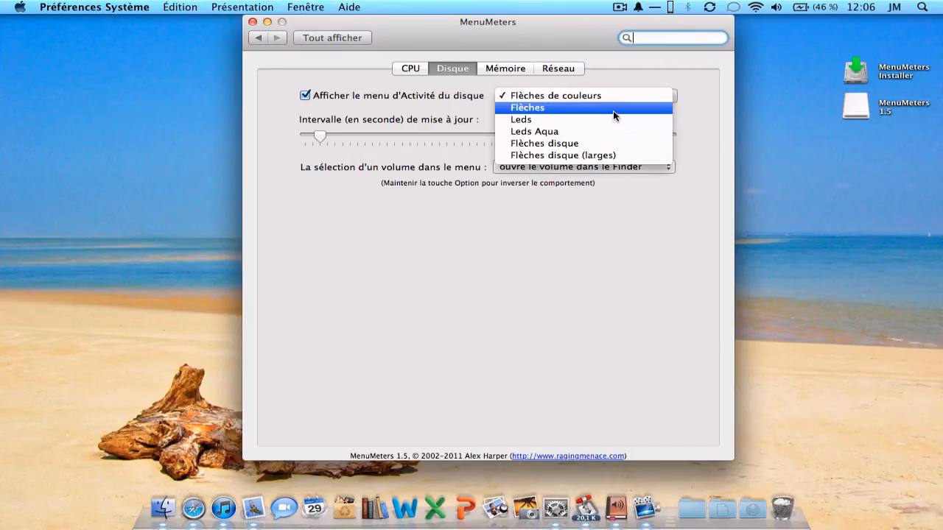
pyautogui.click(613, 110)
pyautogui.click(652, 96)
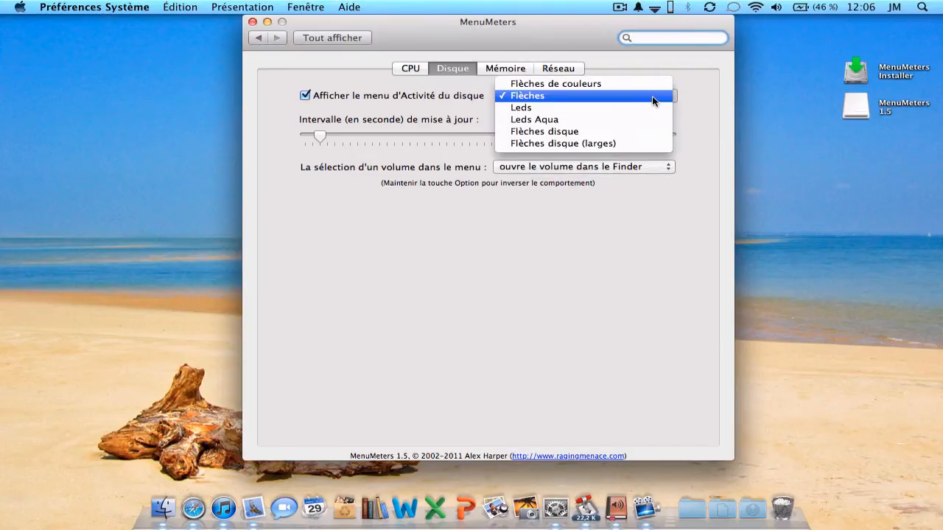
pyautogui.click(636, 109)
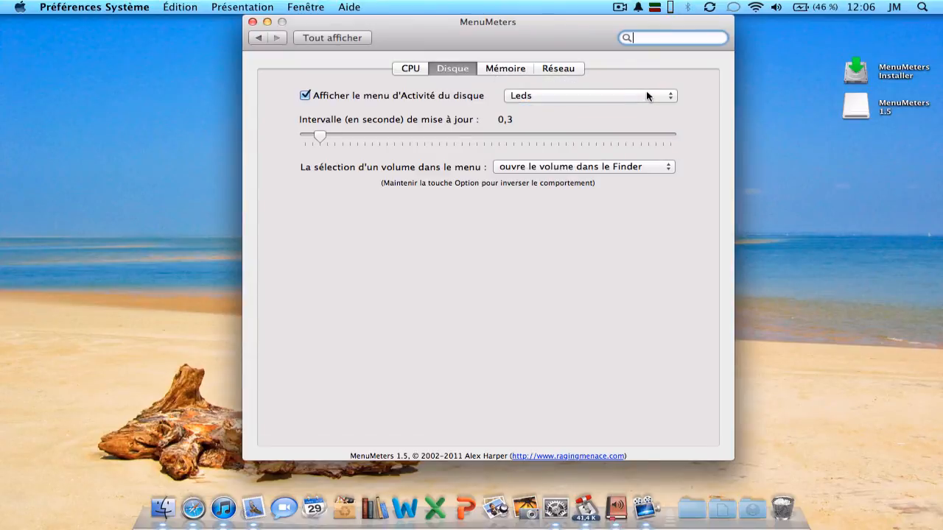
pyautogui.click(645, 99)
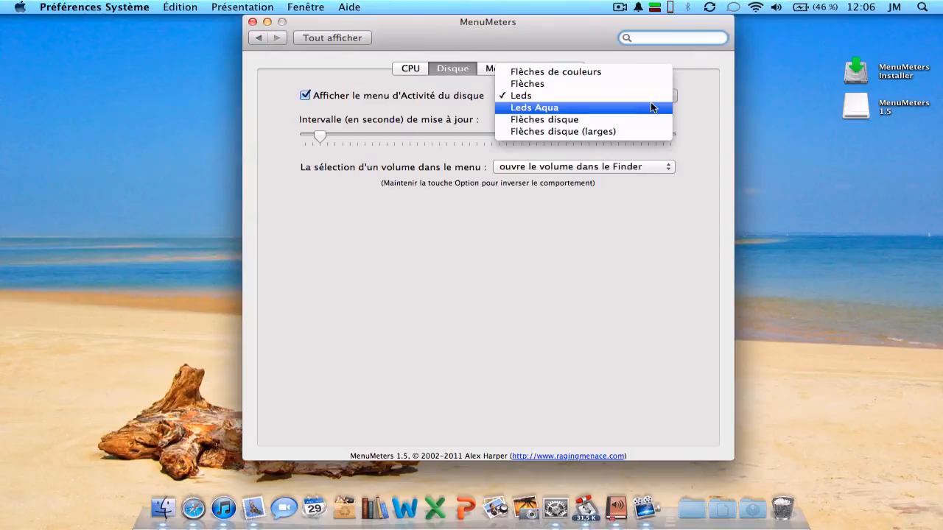
pyautogui.click(653, 107)
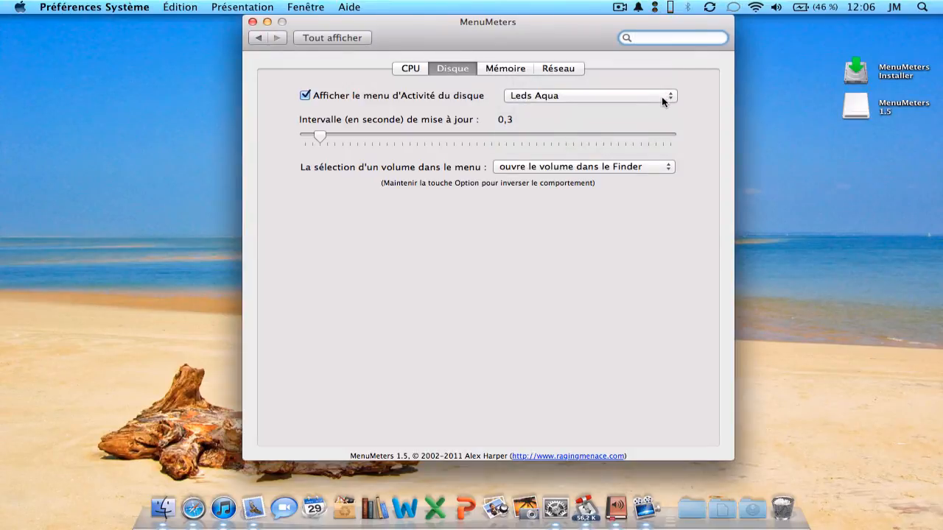
pyautogui.click(661, 97)
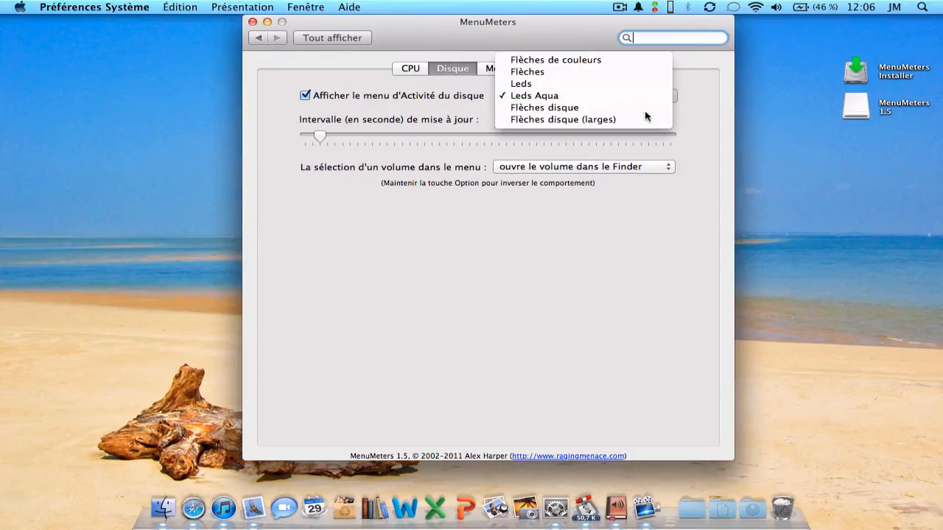
pyautogui.click(645, 110)
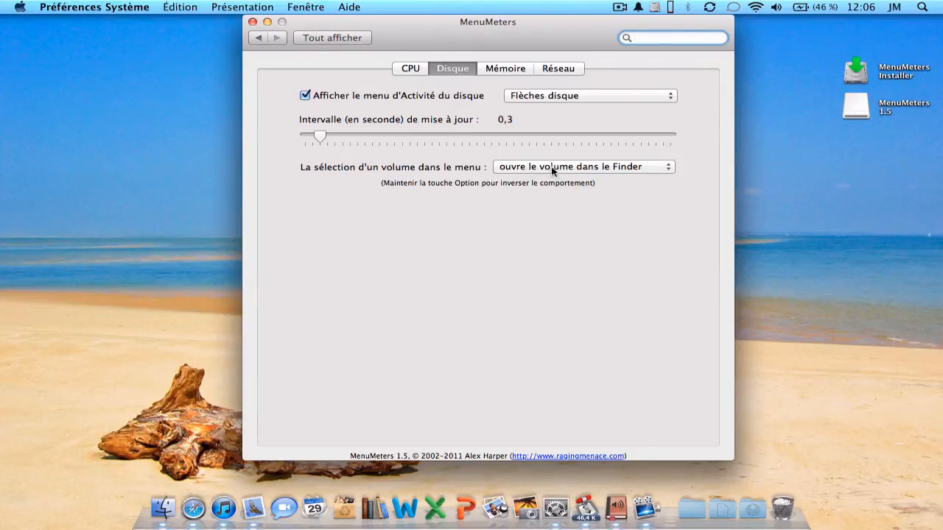
# - Examine the used, available and total space of each volume in the disk meter's menu, and close it
pyautogui.click(656, 7)
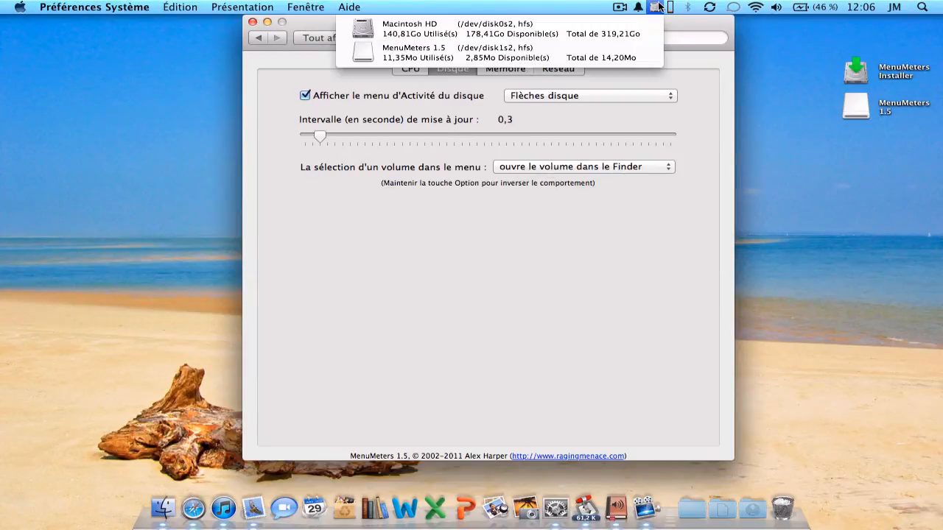
pyautogui.click(654, 8)
pyautogui.click(621, 7)
pyautogui.moveTo(653, 8)
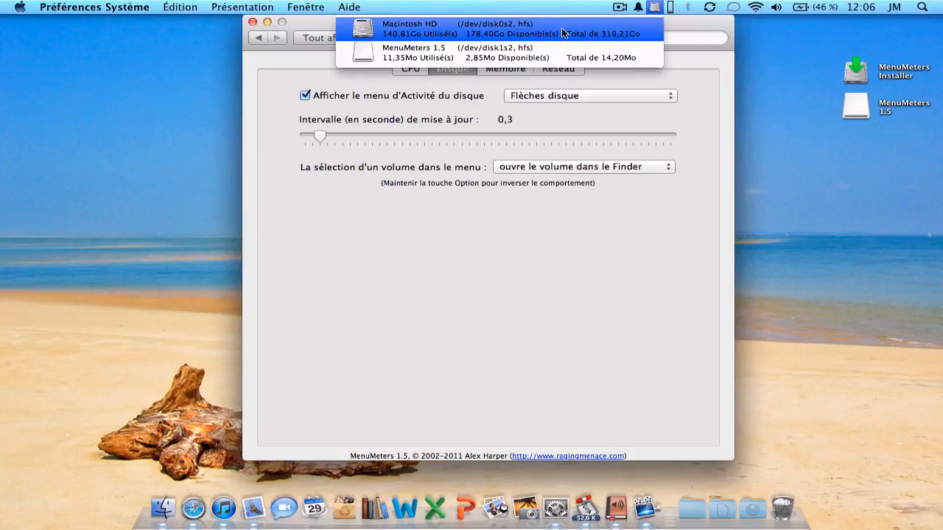
pyautogui.click(661, 13)
# - View the actions available for selecting a volume in the disk menu, keeping "ouvre le volume dans le Finder"
pyautogui.click(649, 167)
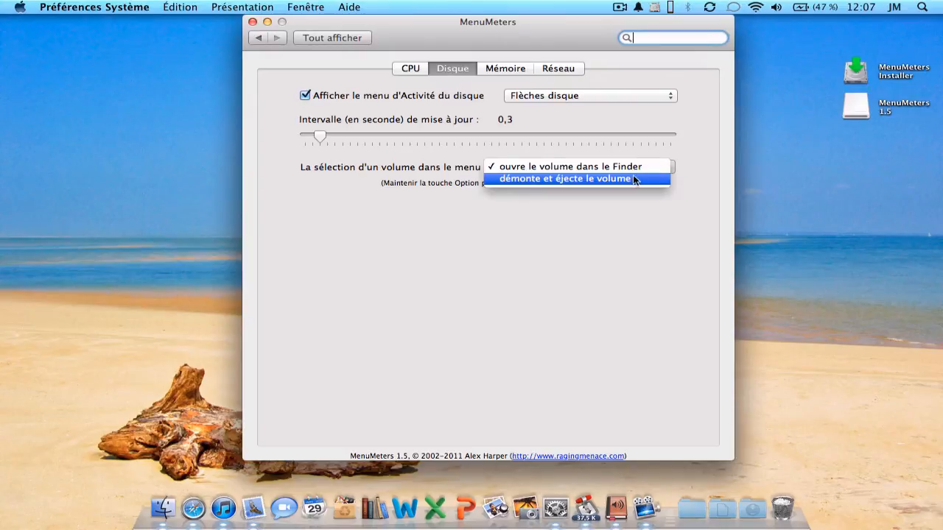
pyautogui.click(684, 184)
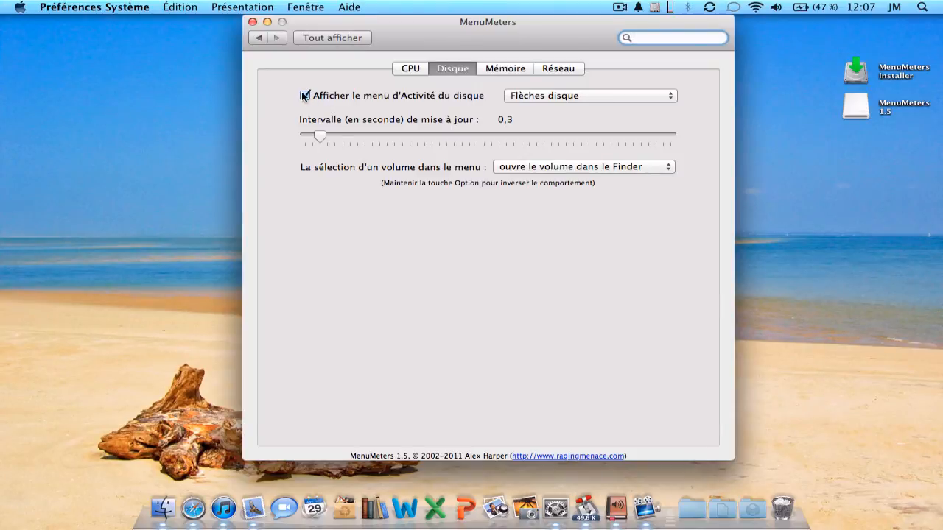
pyautogui.click(535, 166)
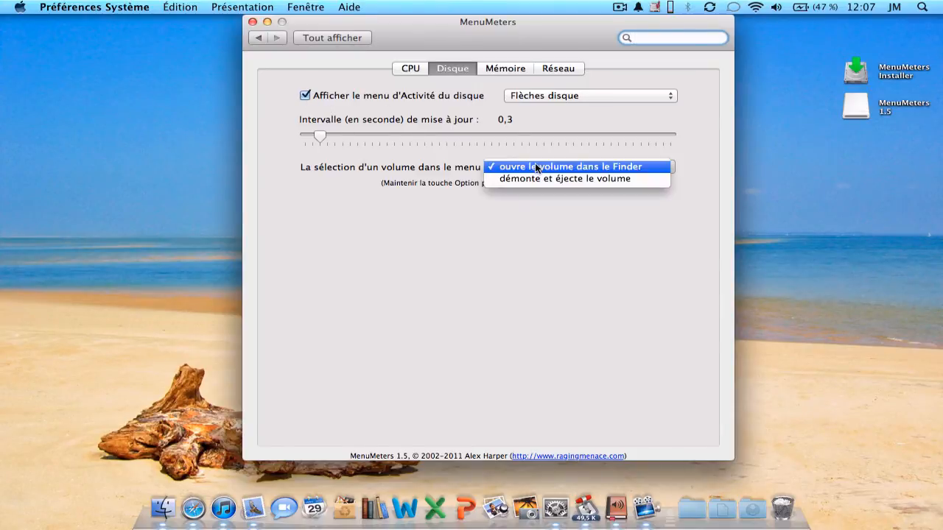
pyautogui.click(534, 167)
# - Show the memory meter in the menu bar and examine the memory, cache and swap details in its menu
pyautogui.click(505, 69)
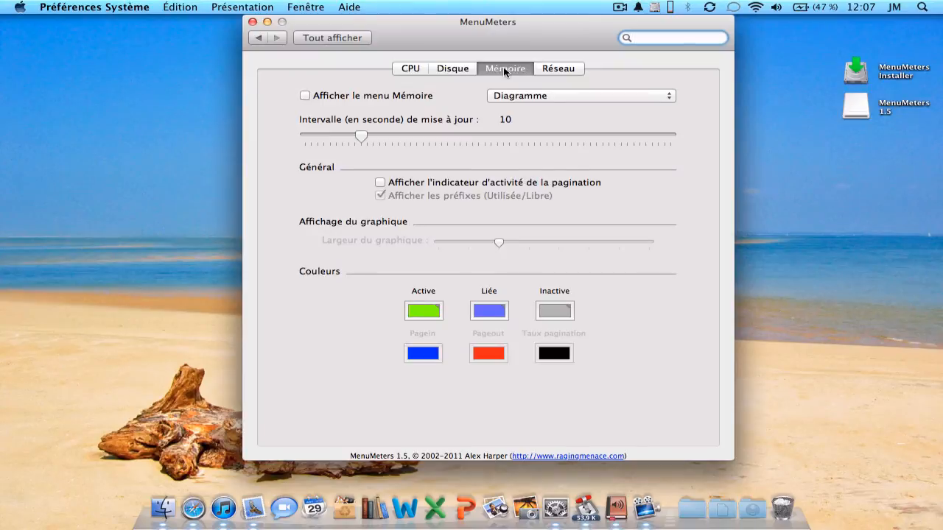
pyautogui.click(304, 95)
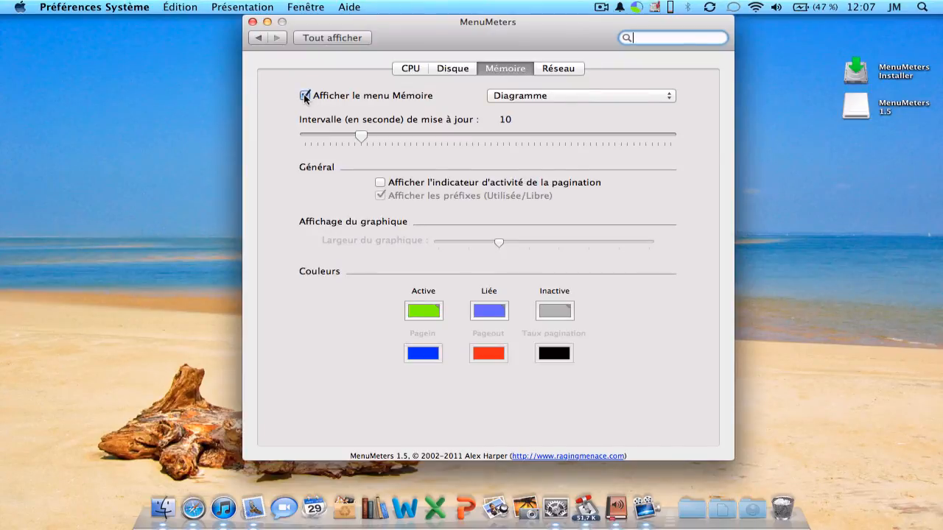
pyautogui.click(636, 11)
pyautogui.click(635, 11)
pyautogui.click(636, 11)
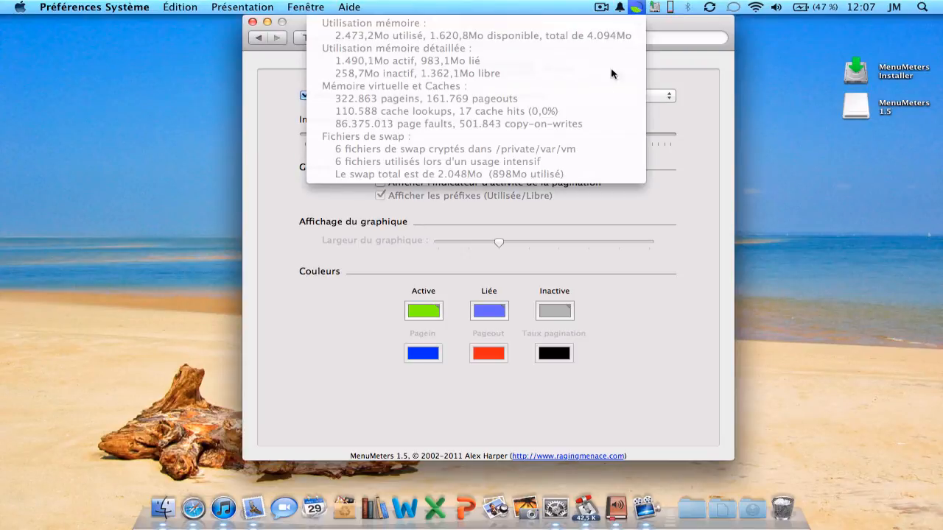
pyautogui.click(634, 13)
# - Try the Barre d'usage and Historique d'usage displays for the memory meter
pyautogui.click(587, 96)
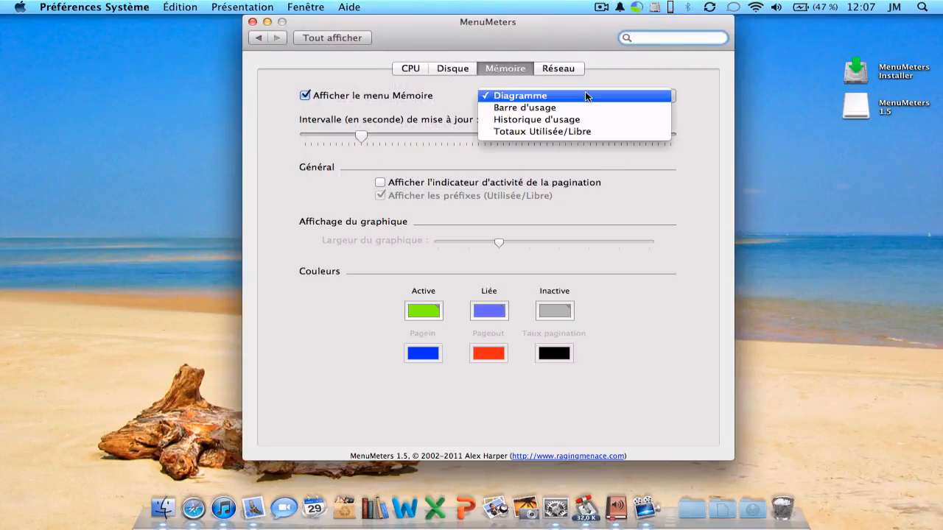
pyautogui.click(570, 107)
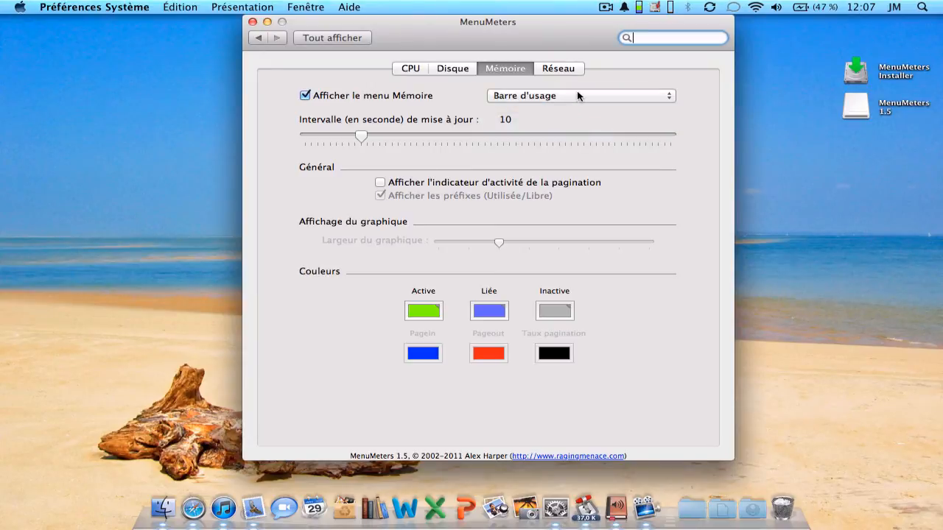
pyautogui.click(670, 10)
pyautogui.click(671, 9)
pyautogui.click(647, 100)
pyautogui.click(621, 108)
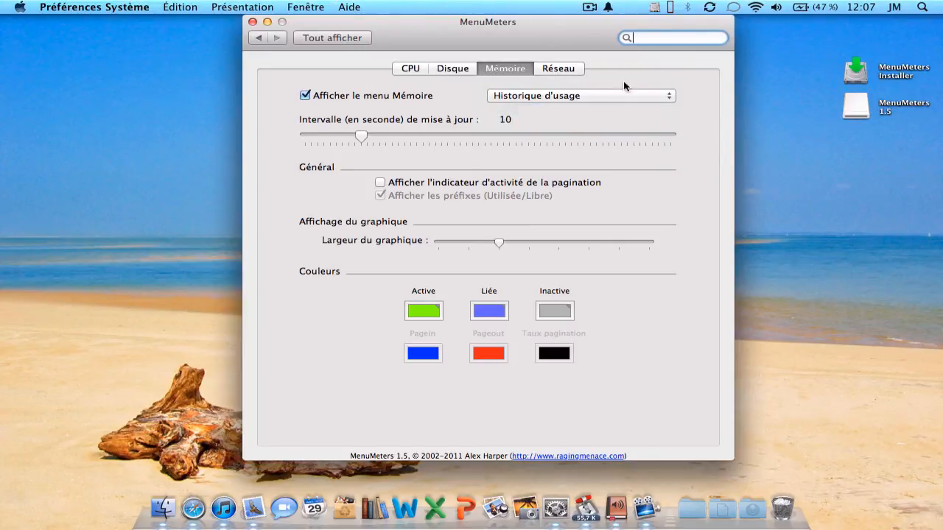
pyautogui.click(634, 10)
pyautogui.click(634, 10)
pyautogui.click(634, 9)
pyautogui.click(634, 9)
# - Set the memory display to Totaux Utilisée/Libre and try the paging activity indicator, leaving it disabled
pyautogui.click(598, 96)
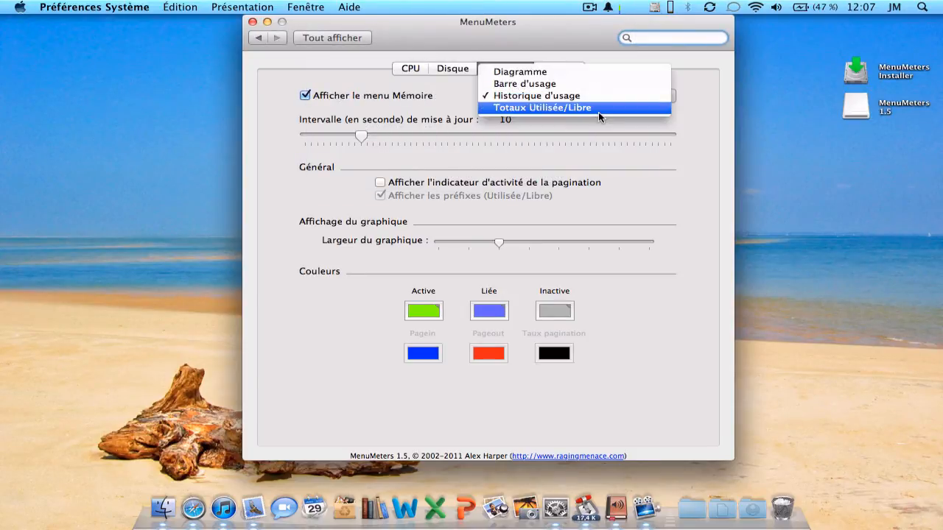
pyautogui.click(599, 108)
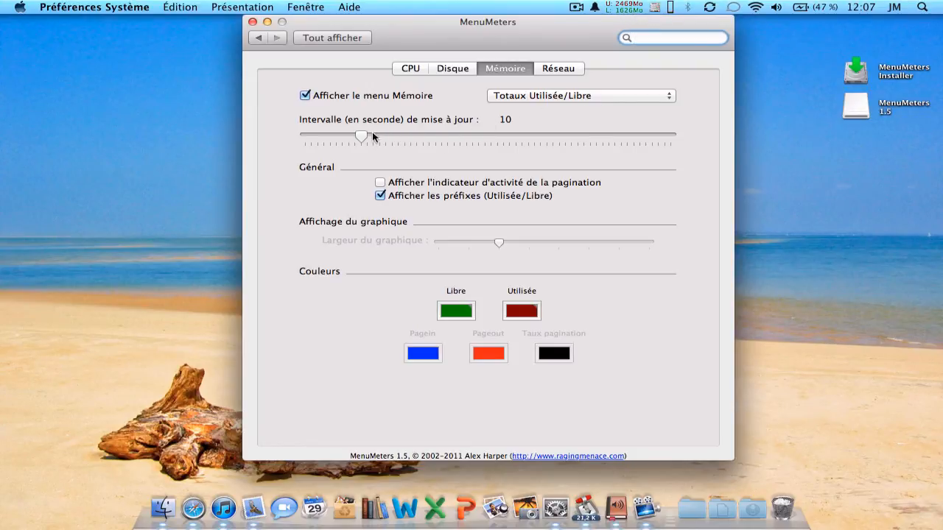
pyautogui.click(380, 183)
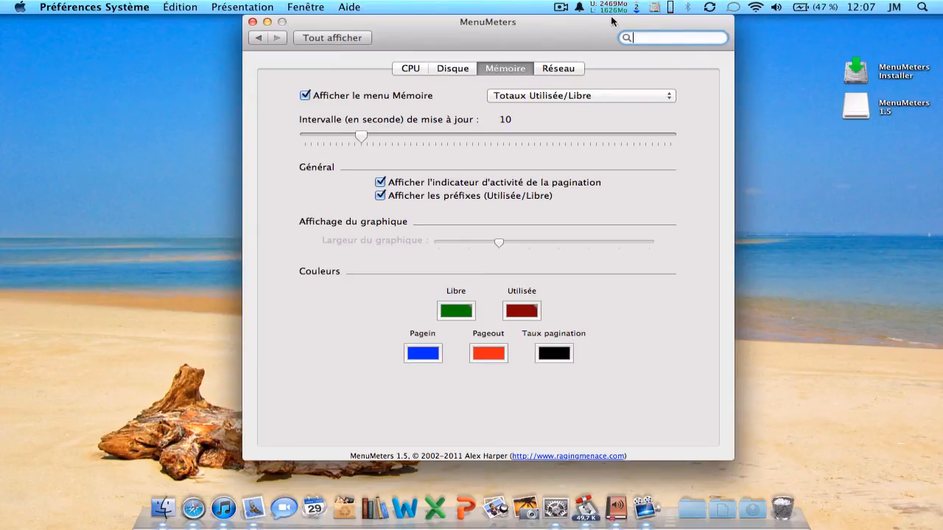
pyautogui.click(380, 182)
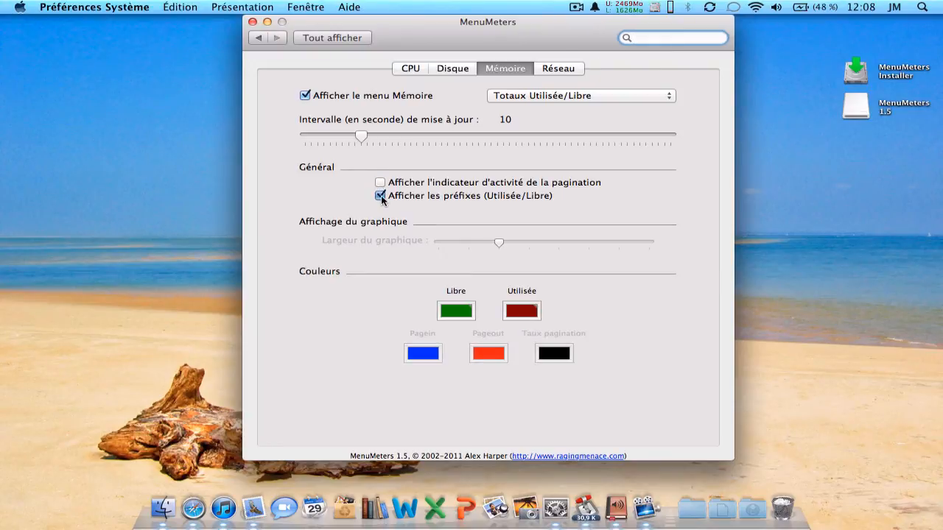
# - Compare the memory totals with and without the Utilisée/Libre prefixes, leaving the prefixes disabled
pyautogui.click(380, 196)
pyautogui.click(380, 196)
pyautogui.click(381, 196)
pyautogui.click(381, 196)
pyautogui.click(381, 196)
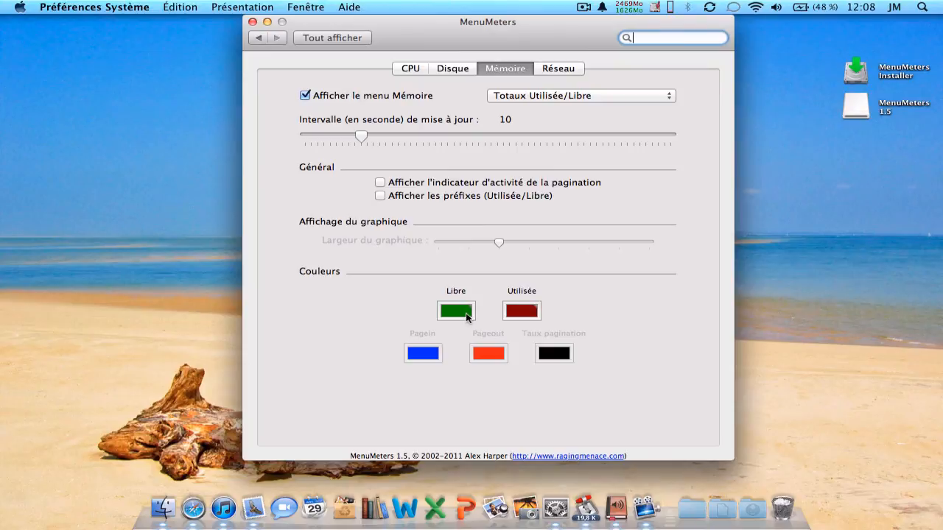
# - View the colour choices for Libre memory without changing it, and set the Utilisée colour to the Marasquin crayon
pyautogui.click(456, 311)
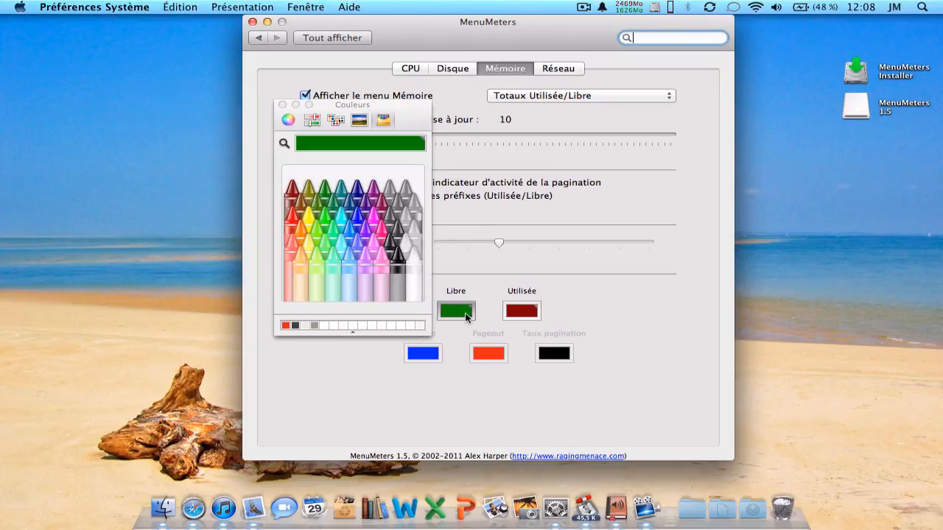
pyautogui.click(282, 105)
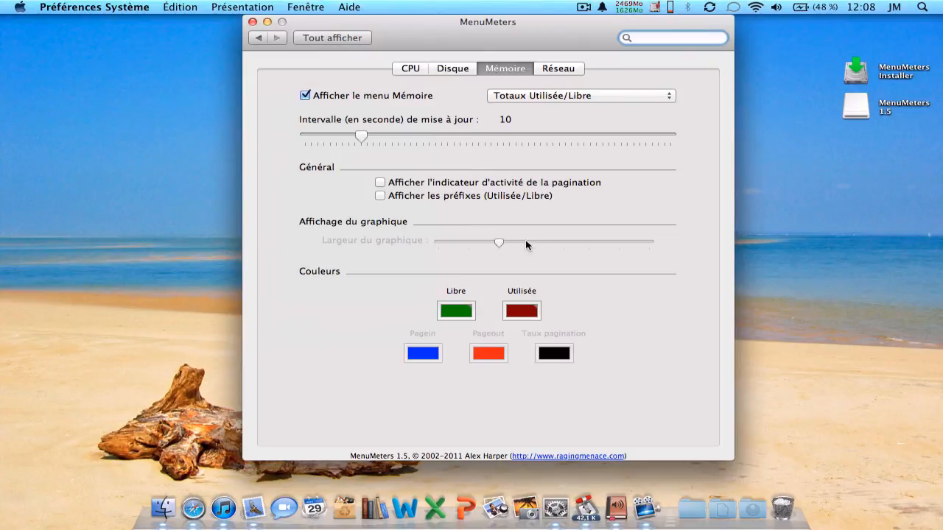
pyautogui.click(527, 316)
pyautogui.click(291, 218)
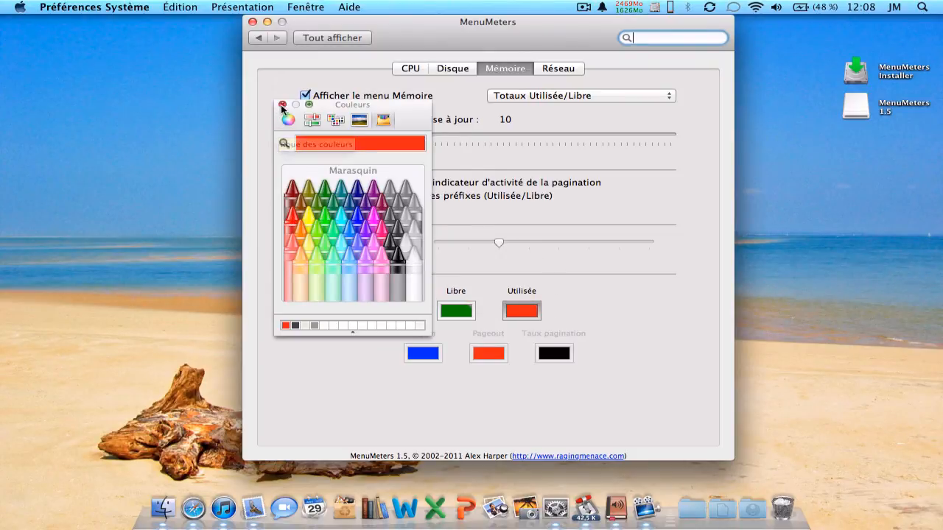
pyautogui.click(282, 105)
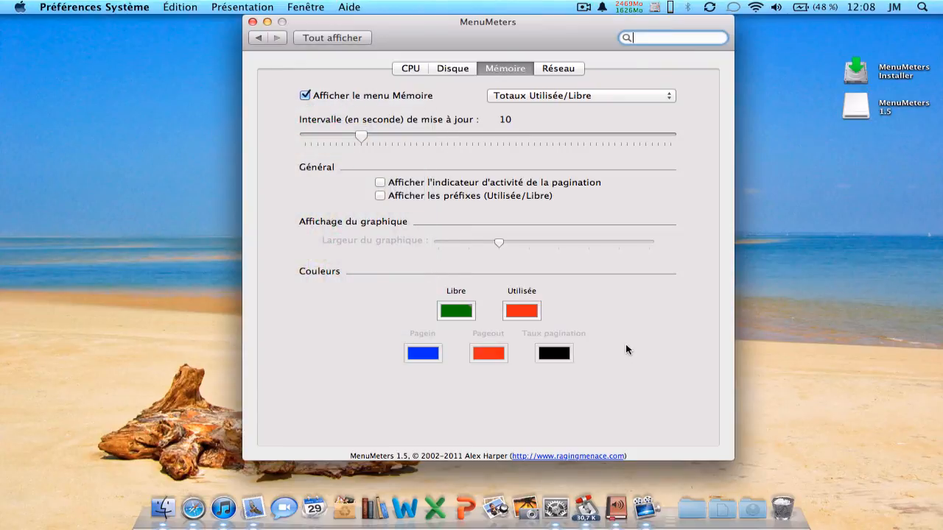
# - Show the network meter in the menu bar from the Réseau settings
pyautogui.click(556, 67)
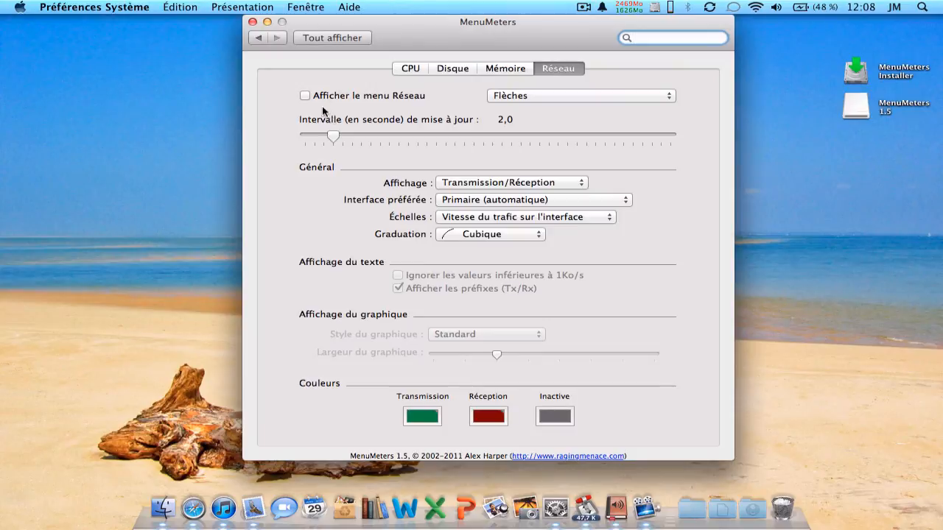
pyautogui.click(304, 96)
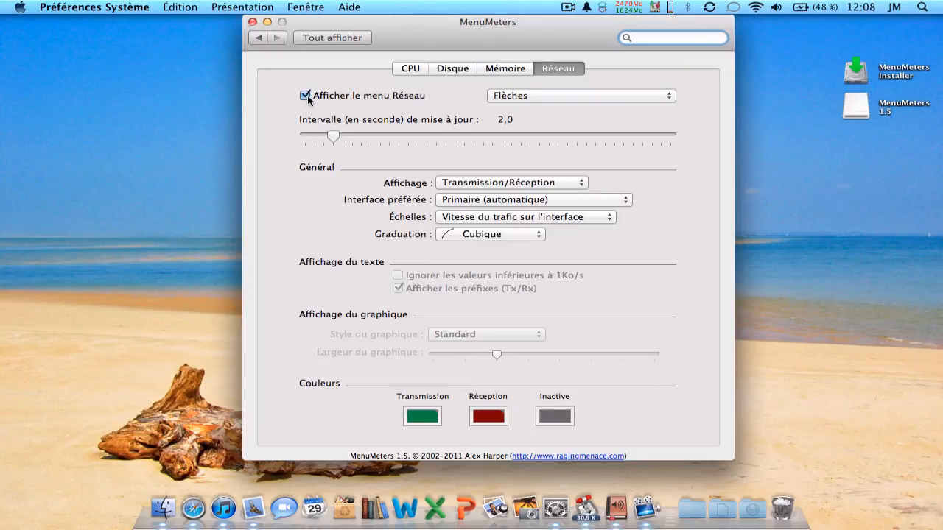
# - Look through the Mémoire, Disque and CPU settings again and return to the Réseau settings
pyautogui.click(491, 69)
pyautogui.click(436, 69)
pyautogui.click(412, 69)
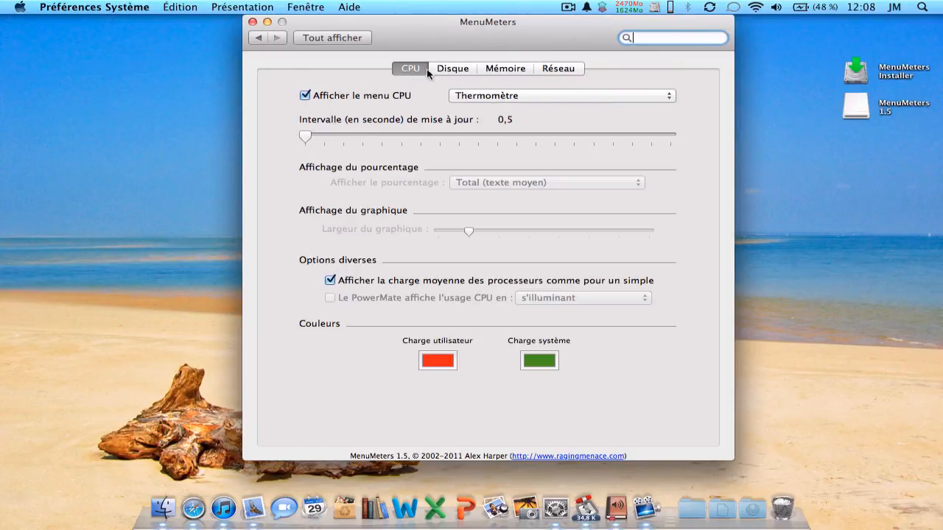
pyautogui.click(551, 69)
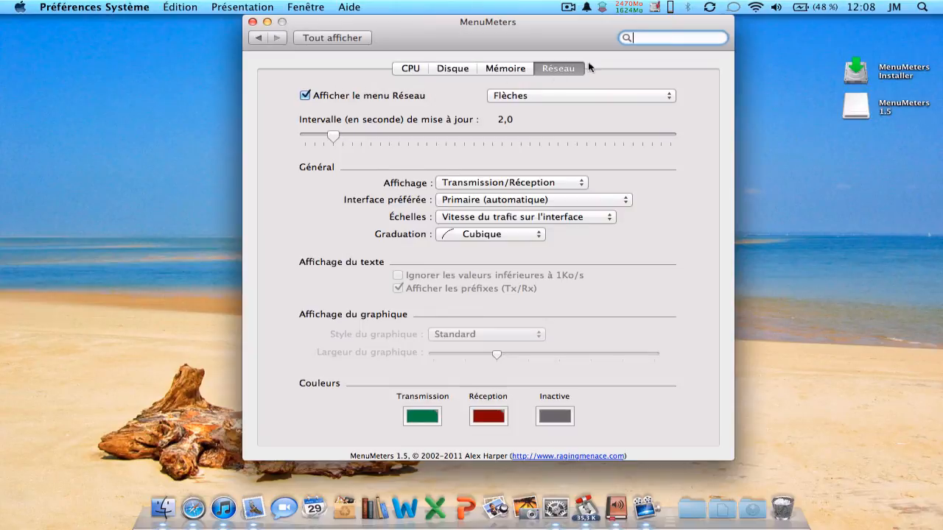
# - View the interface, throughput and traffic details offered by the network meter in the menu bar
pyautogui.click(604, 8)
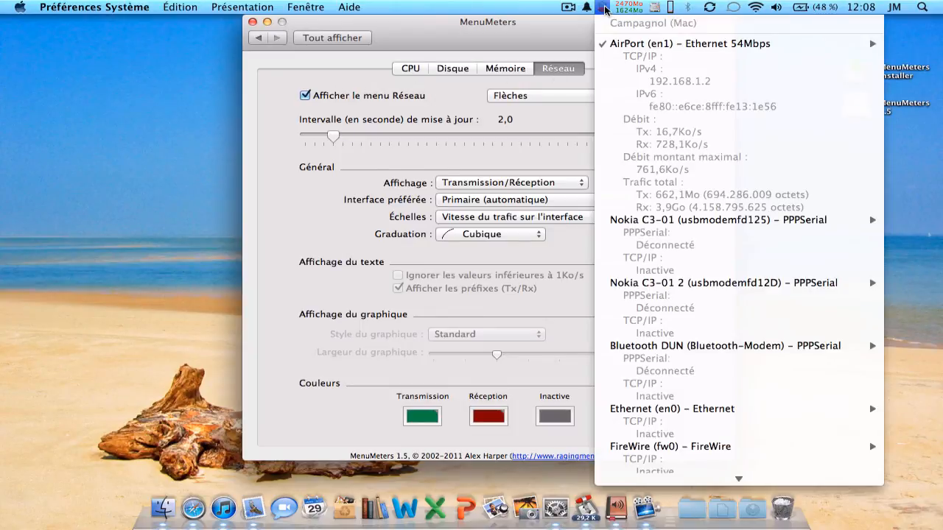
pyautogui.click(605, 7)
pyautogui.click(605, 7)
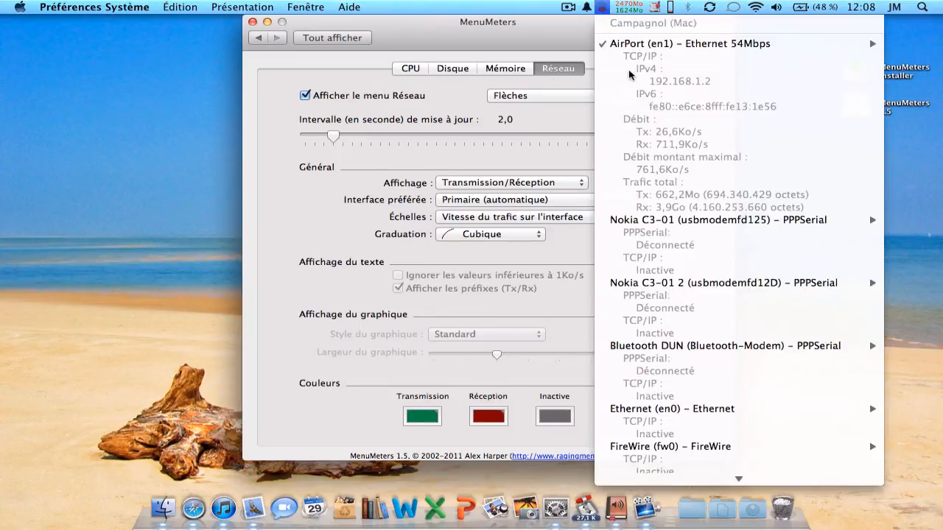
pyautogui.click(603, 9)
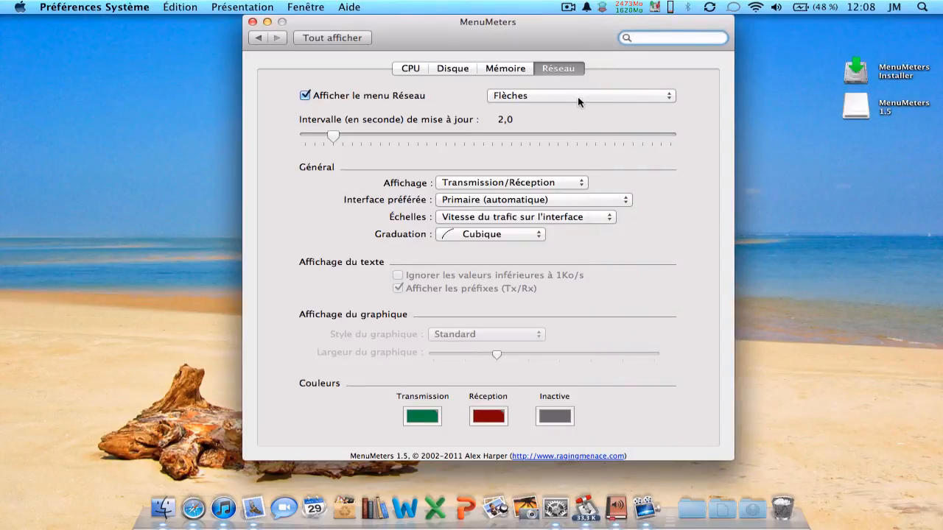
# - Try the Texte, Flèches & Texte and Graphique modes for the network meter, and set it to Texte
pyautogui.click(578, 97)
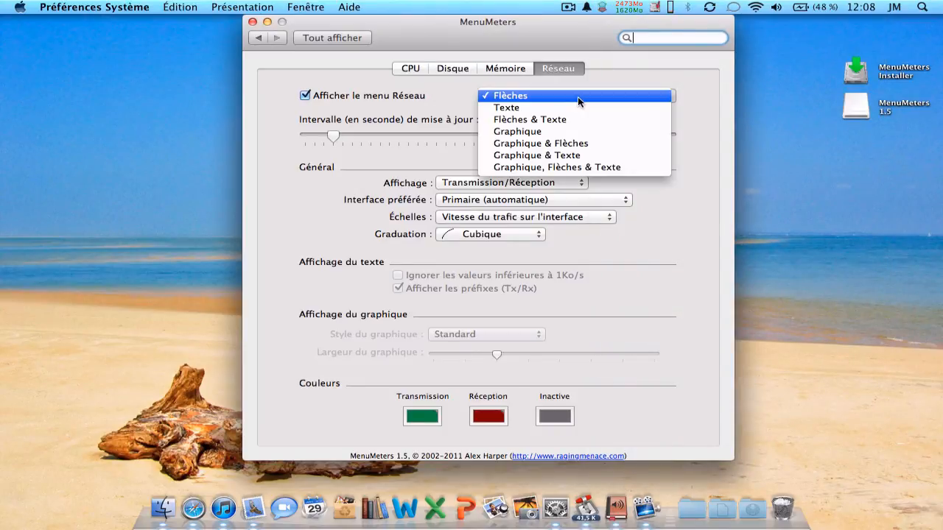
pyautogui.click(580, 108)
pyautogui.click(580, 98)
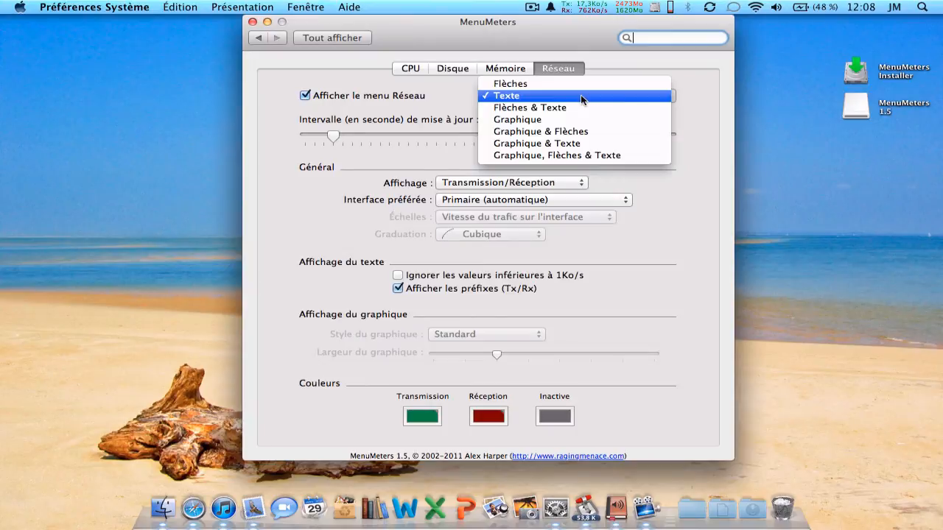
pyautogui.click(581, 109)
pyautogui.click(580, 96)
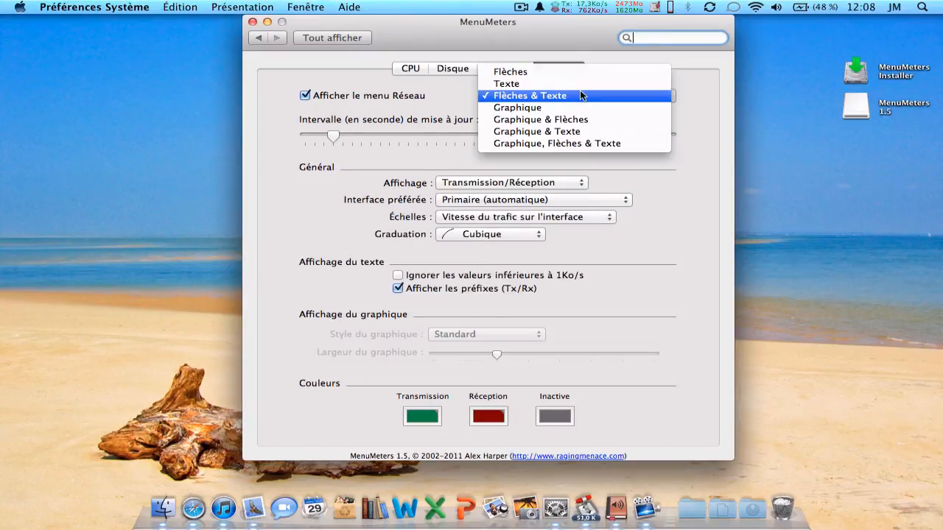
pyautogui.click(582, 108)
pyautogui.click(585, 97)
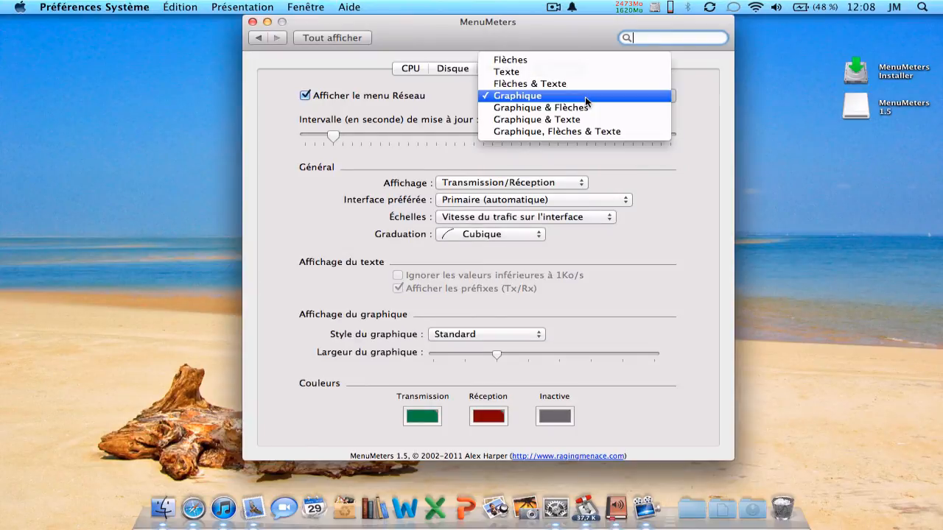
pyautogui.click(583, 71)
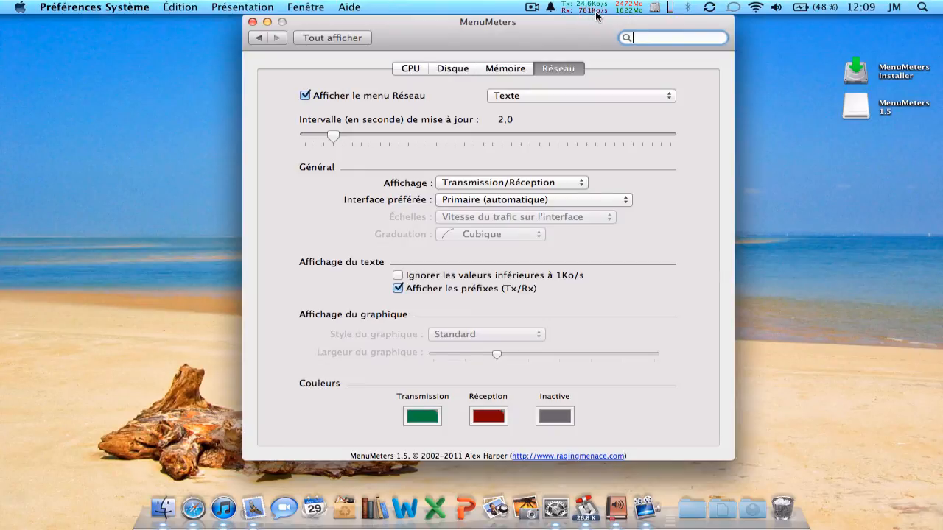
# - Set the network display order to Réception/Transmission and review the preferred interface choices, keeping Primaire (automatique)
pyautogui.click(582, 183)
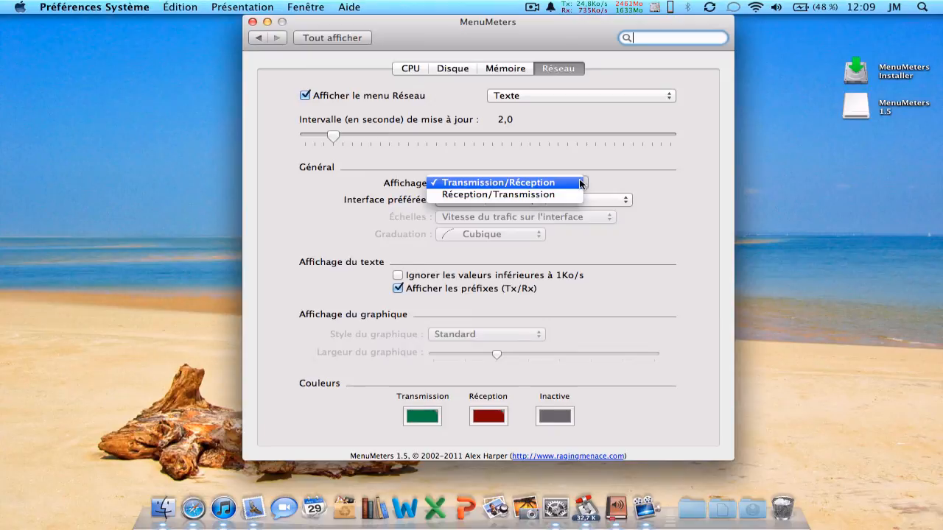
pyautogui.click(514, 195)
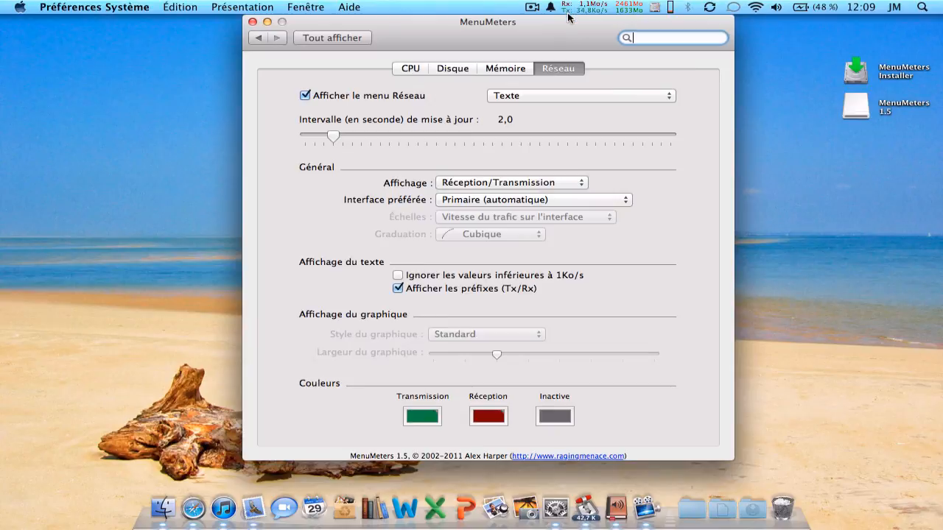
pyautogui.click(622, 202)
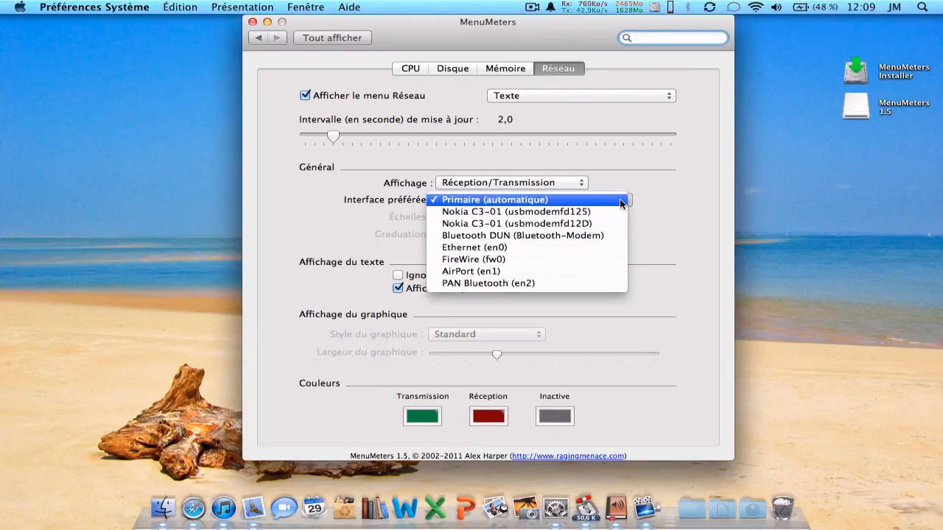
pyautogui.click(623, 201)
pyautogui.click(482, 206)
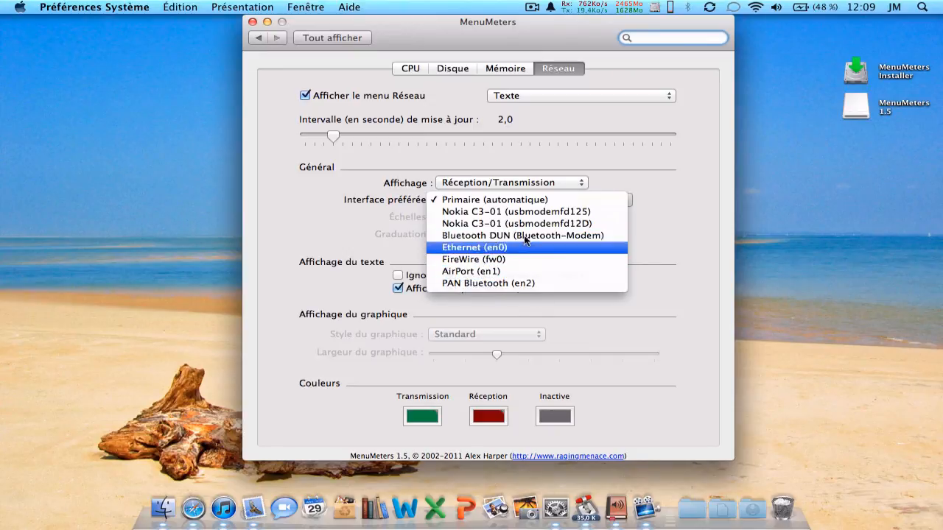
pyautogui.click(434, 204)
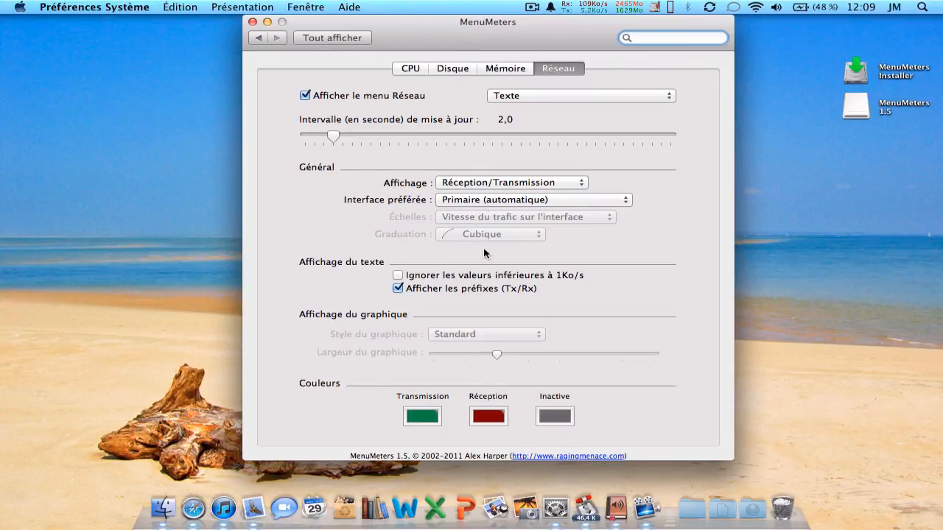
# - Try ignoring network values below 1Ko/s, leave the option disabled, and close the MenuMeters preferences
pyautogui.click(398, 276)
pyautogui.click(399, 275)
pyautogui.click(253, 22)
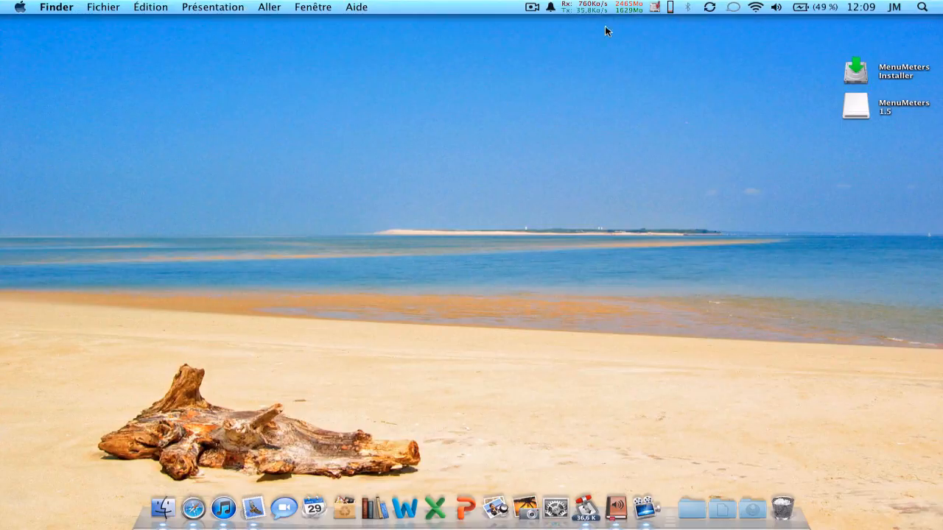